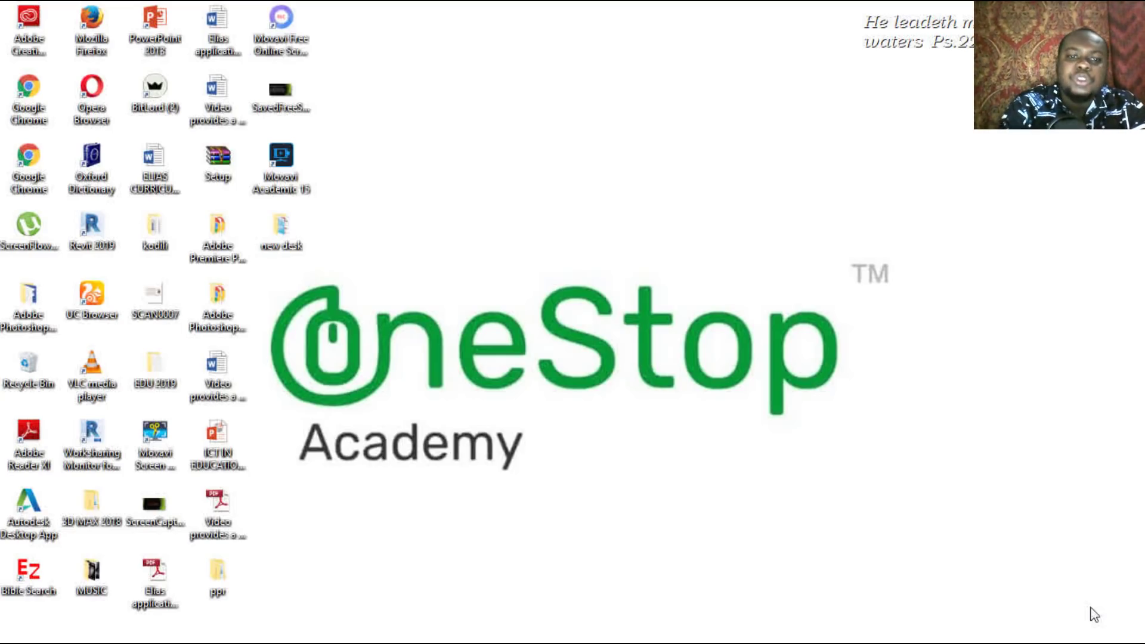
Step: Bring the Notepad lesson-topics notes for G-Mail and G-DRIVE to the front
mouse_move(1096, 641)
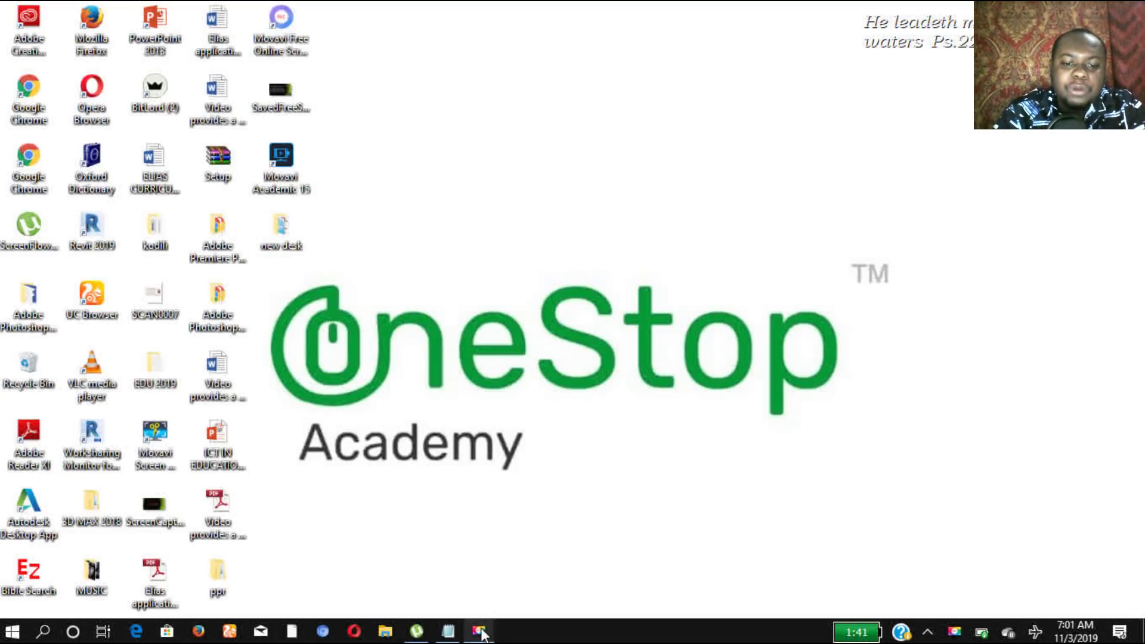
click(442, 635)
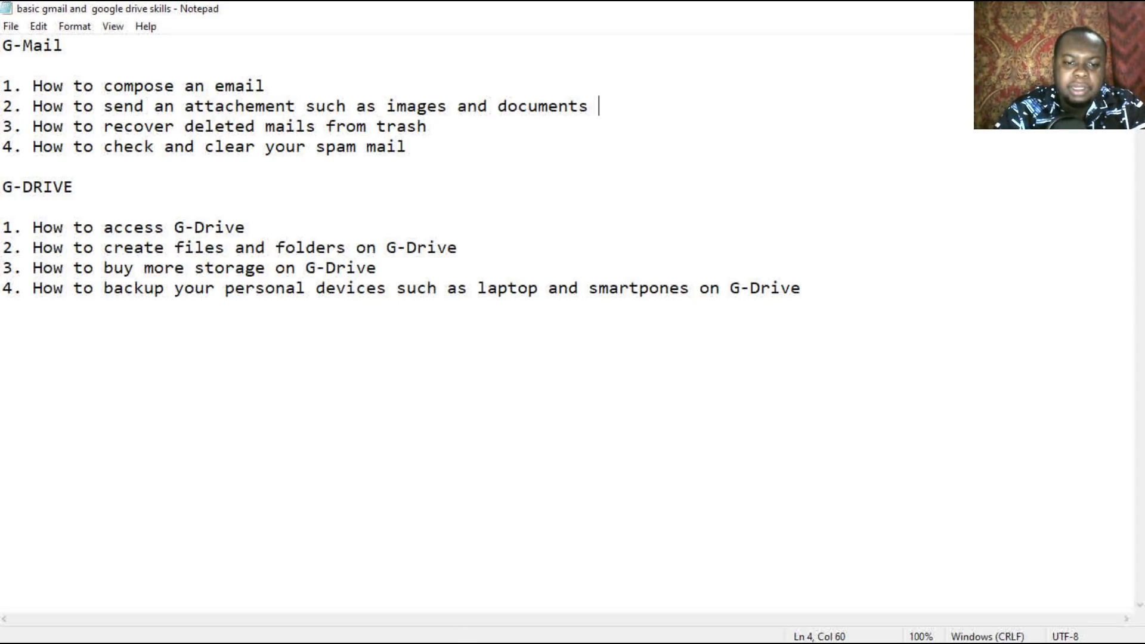
Step: Minimize the notes, launch Google Chrome and go to gmail.com
click(448, 631)
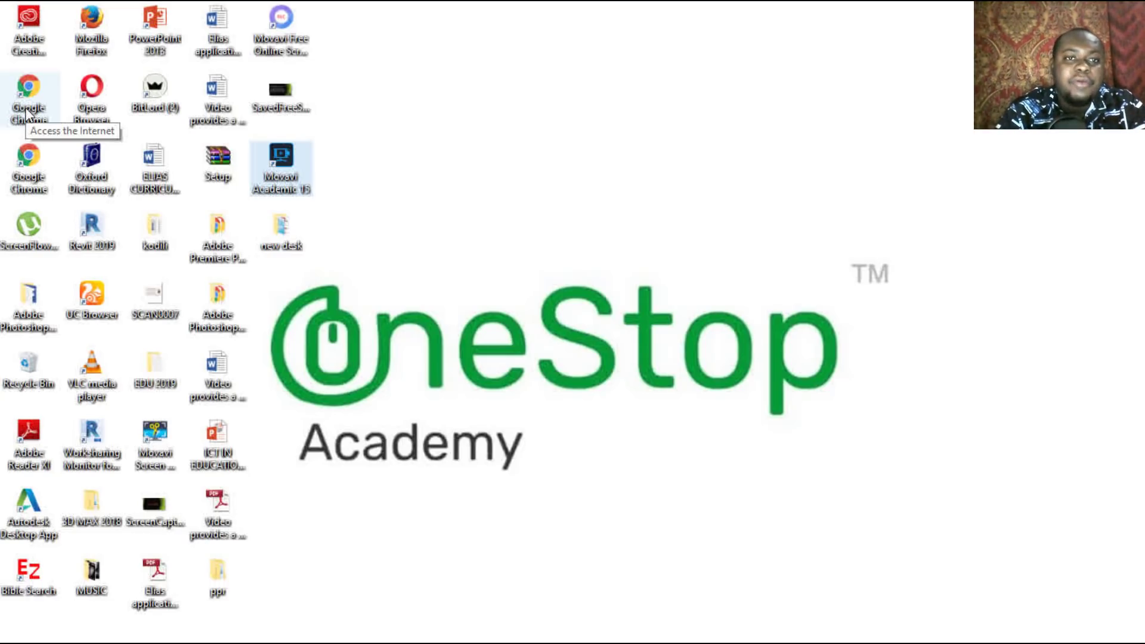
double_click(27, 104)
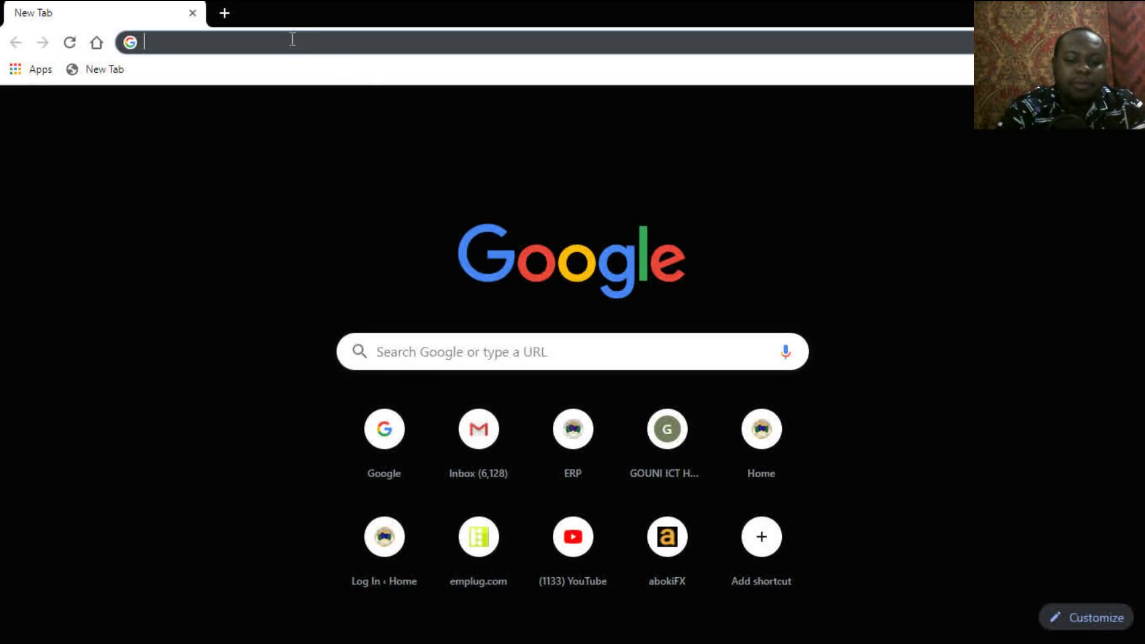
text(gmail)
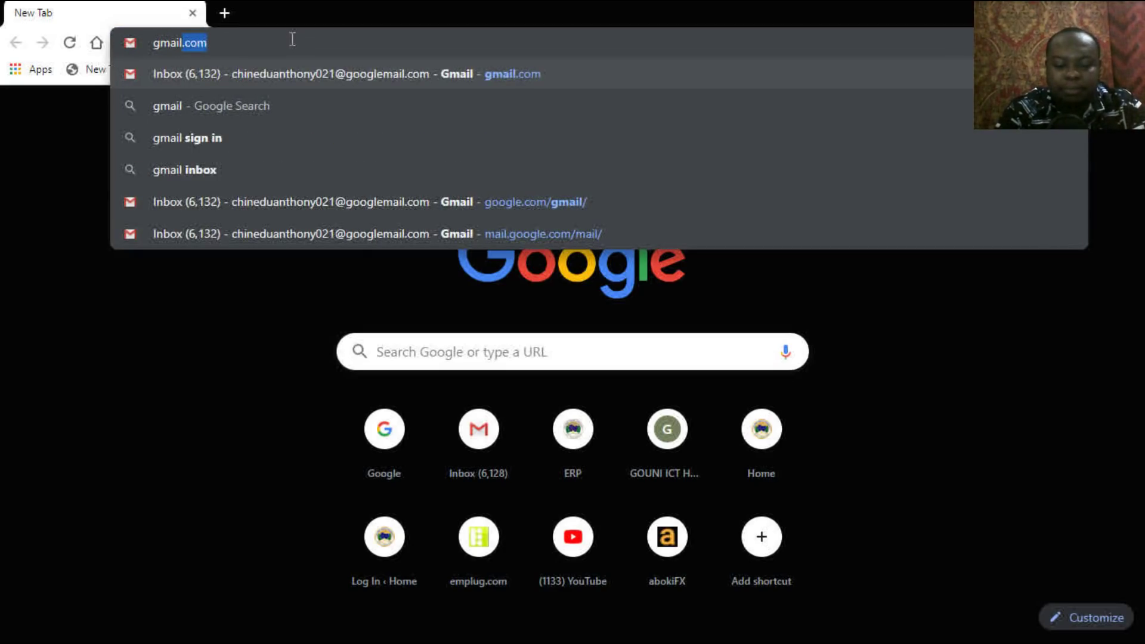
text(.com)
key(Return)
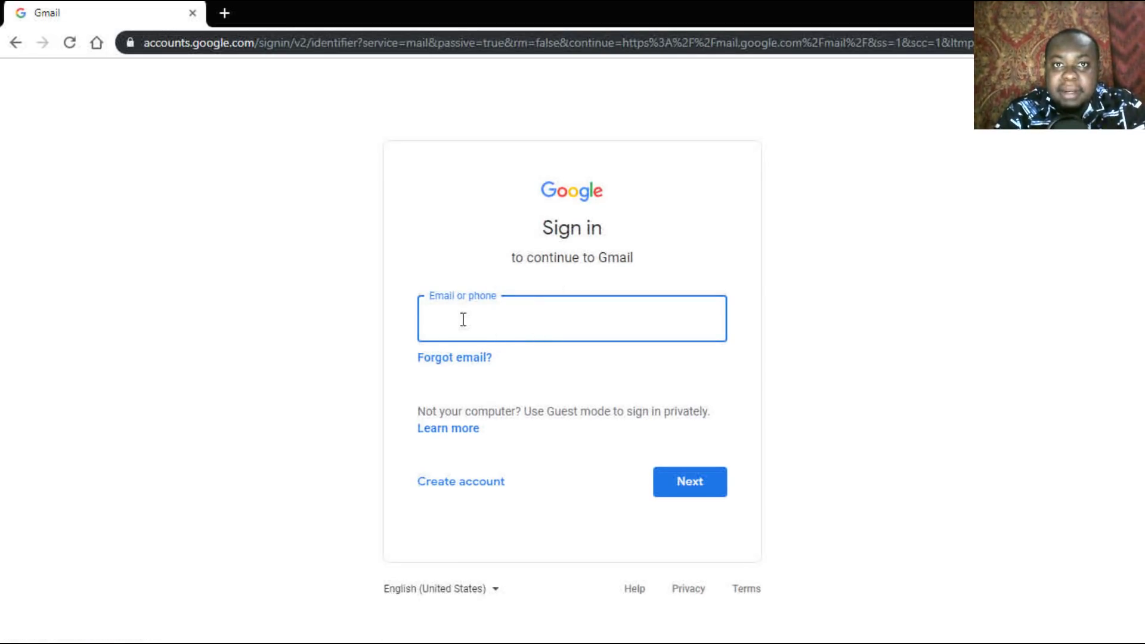
Step: Open the Create account form for personal use, then return to the Sign in page
click(458, 484)
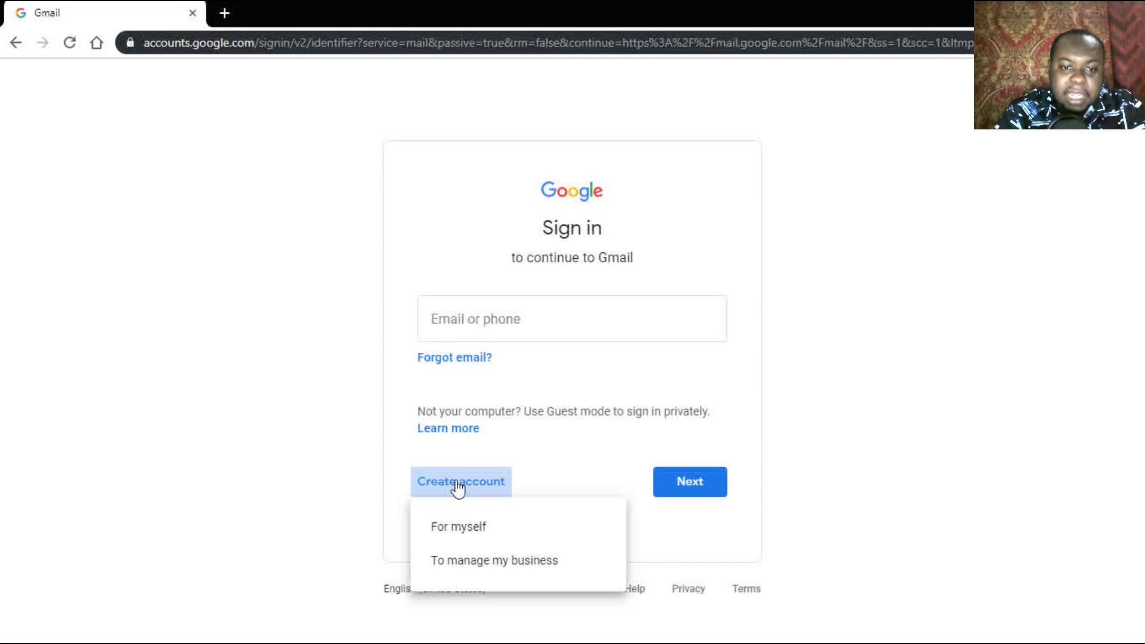
click(459, 527)
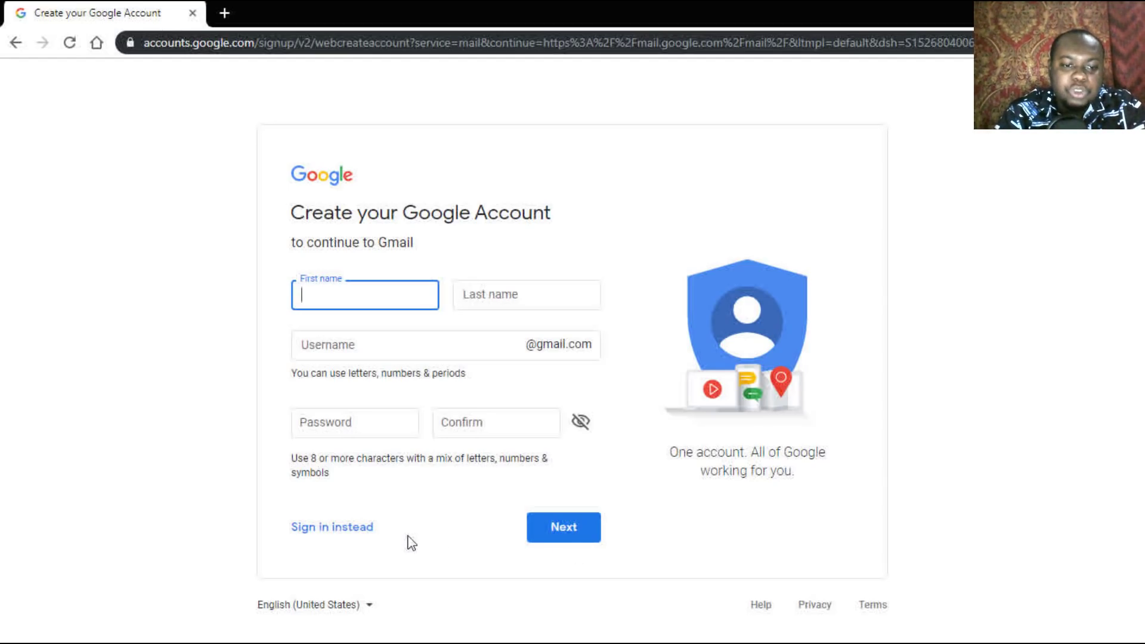
click(328, 533)
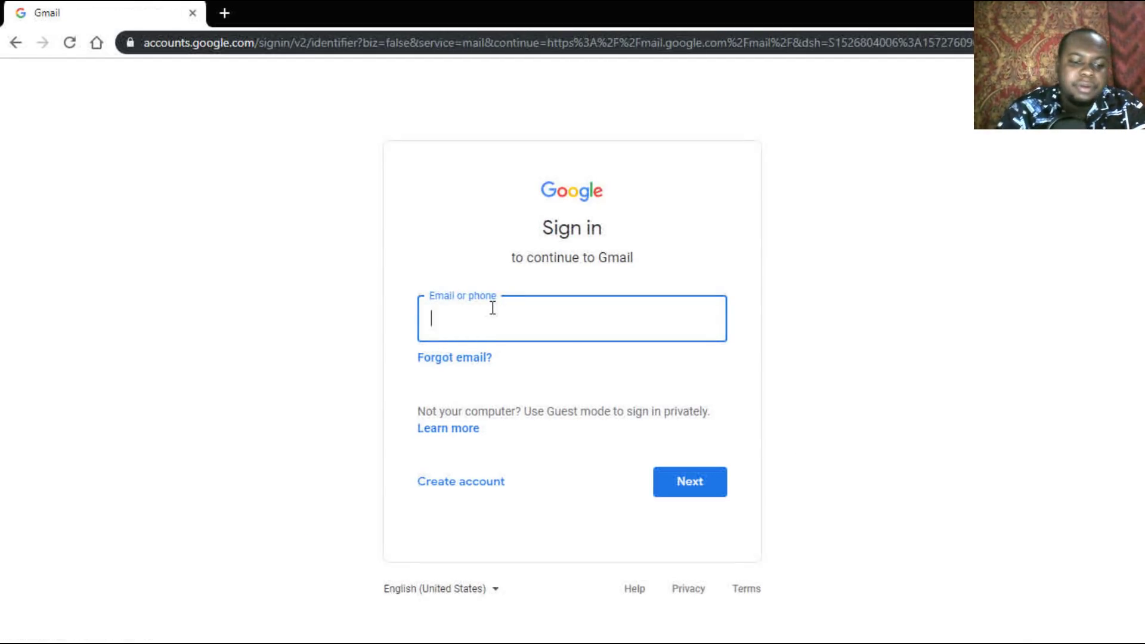
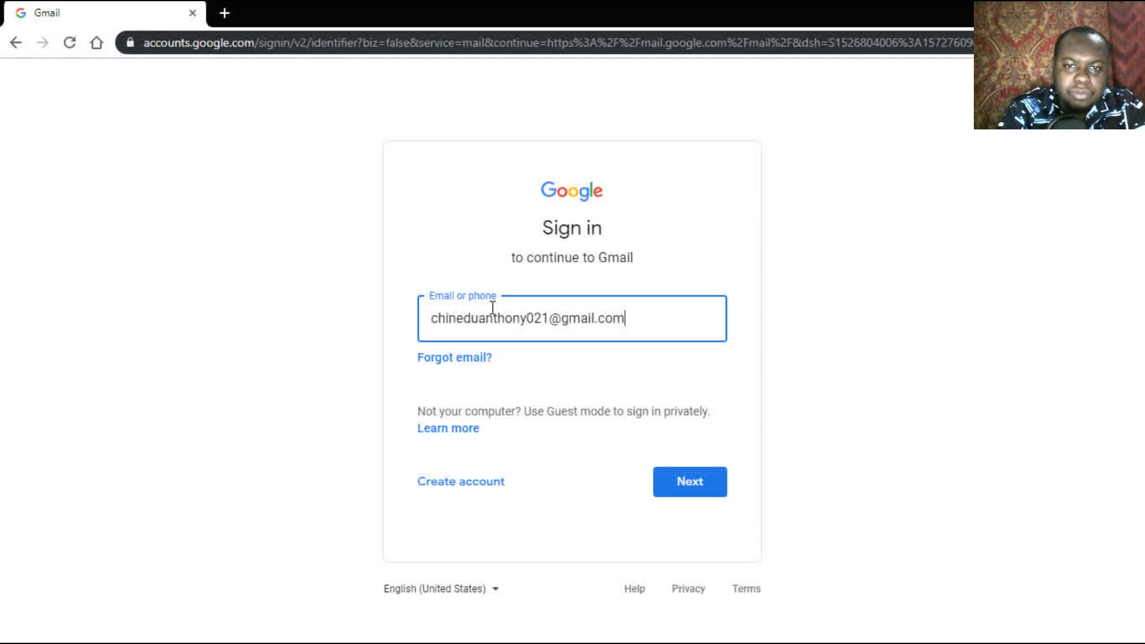
Step: Sign in to Gmail with the account's email address and password
click(689, 481)
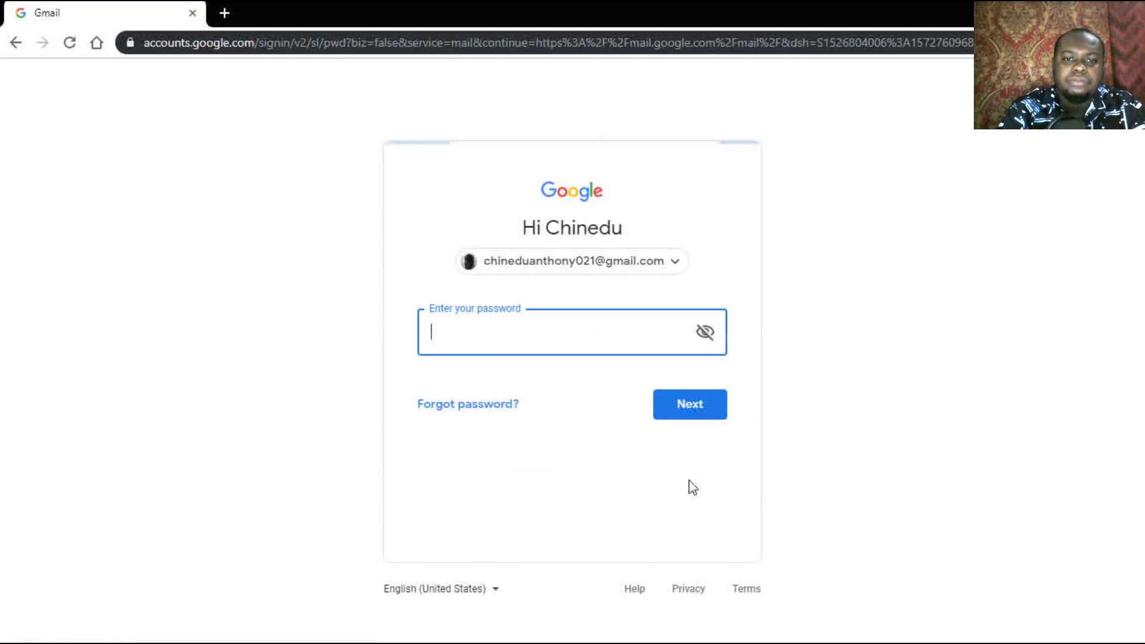
text(••••••••••)
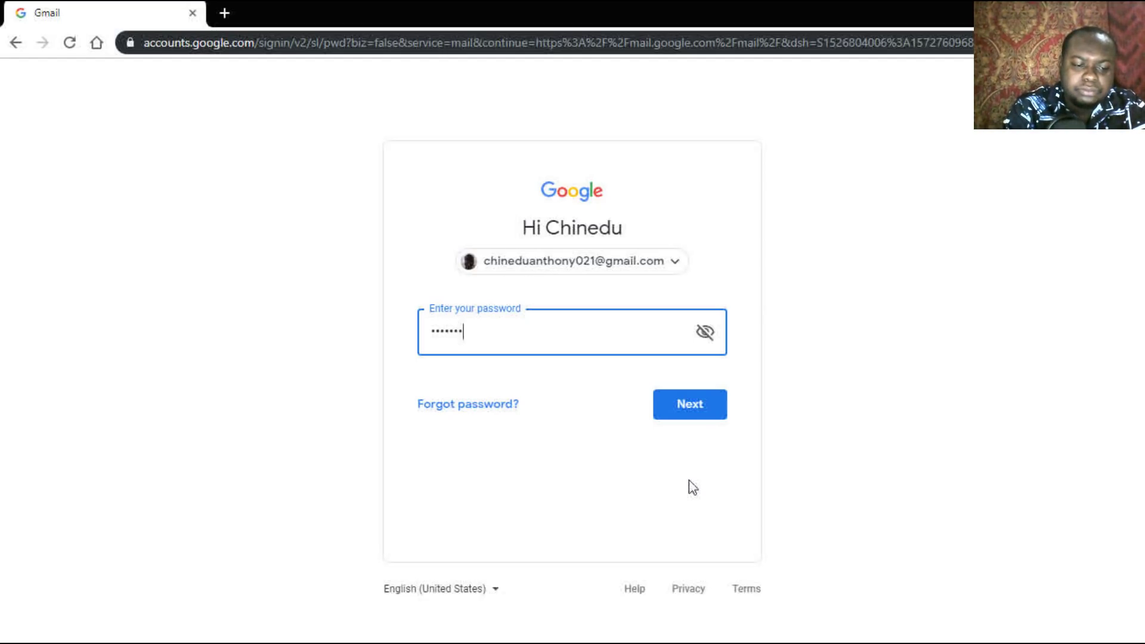
text(••••)
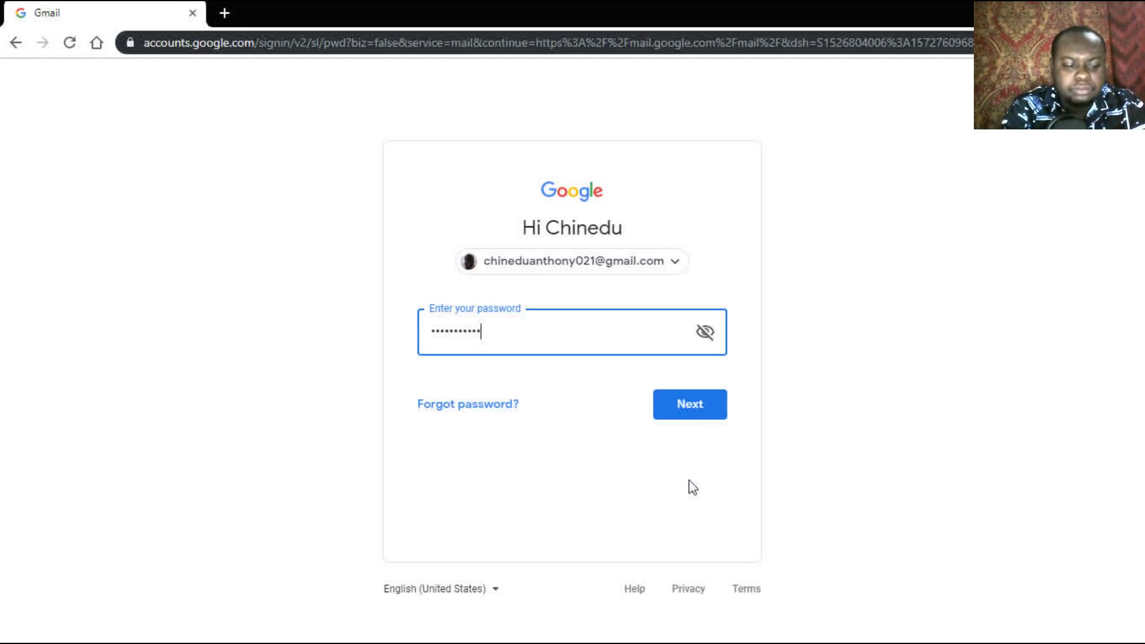
text(•)
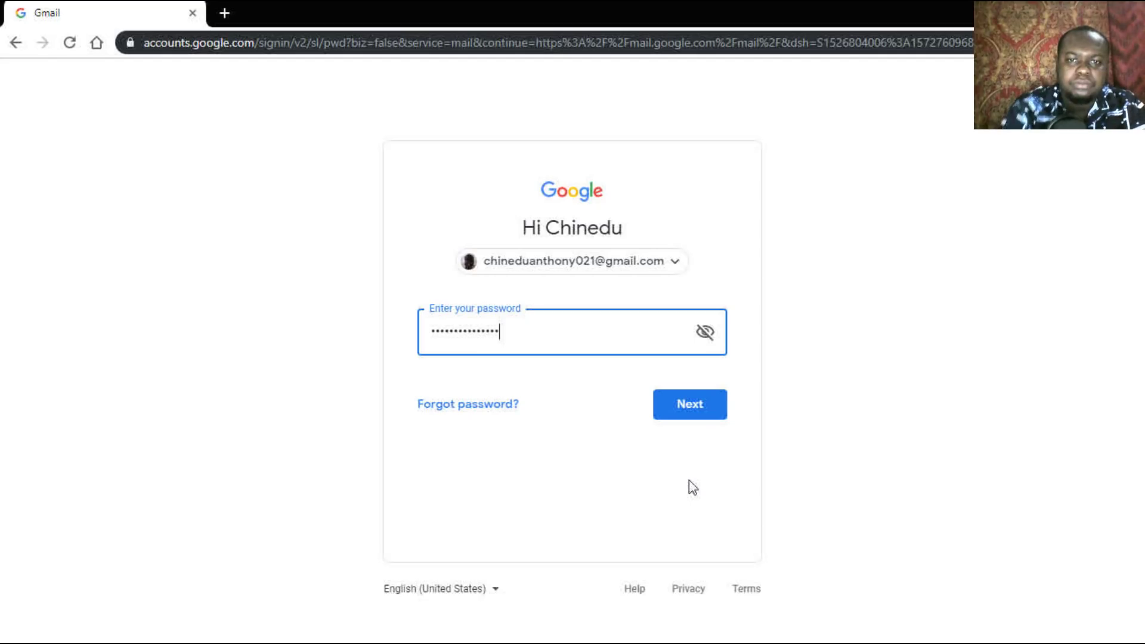
click(691, 410)
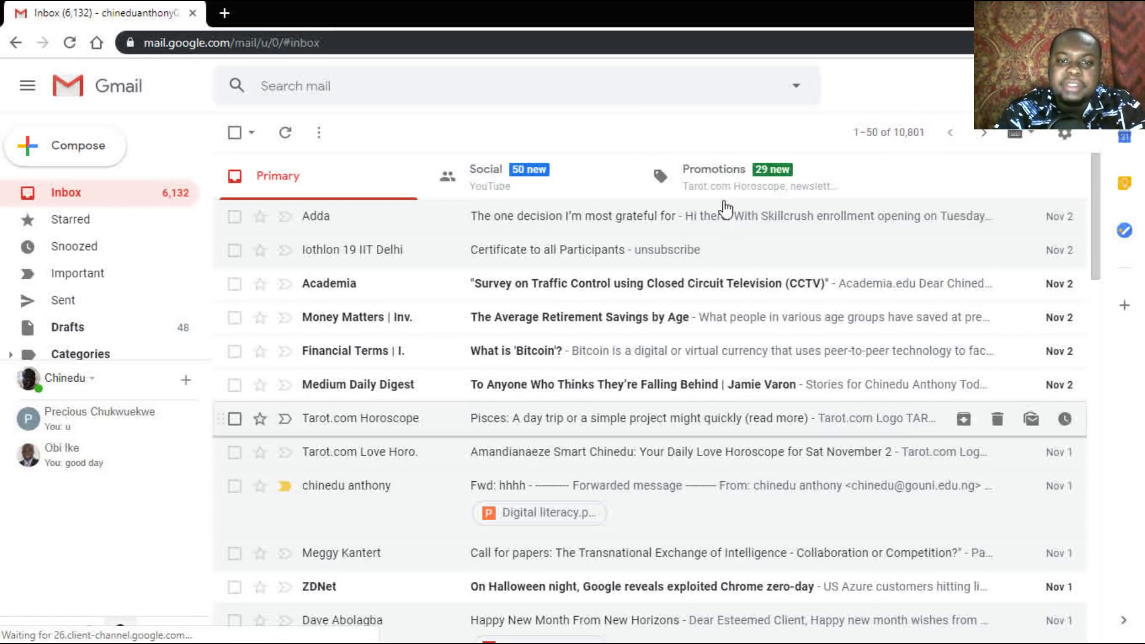
click(574, 224)
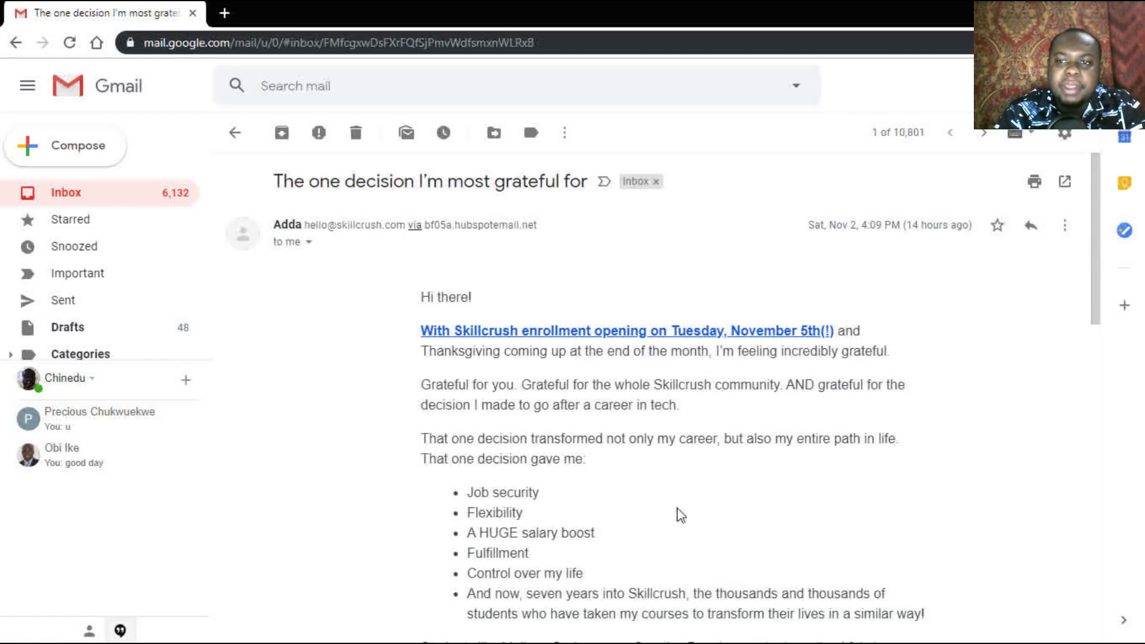
drag(1093, 231, 1119, 600)
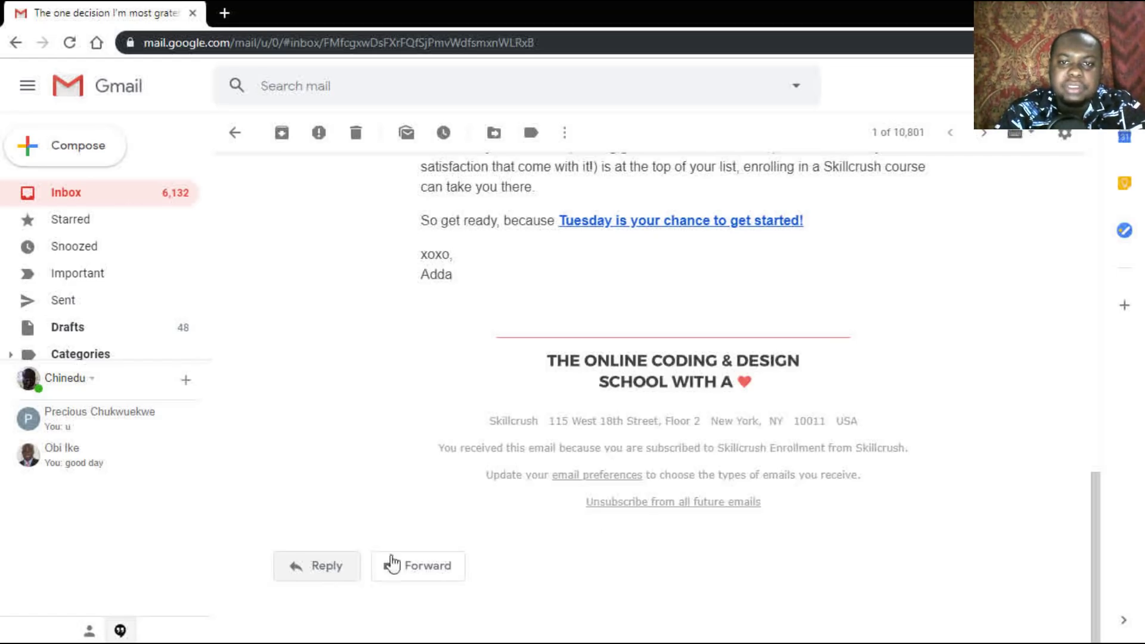
drag(1095, 504, 1072, 182)
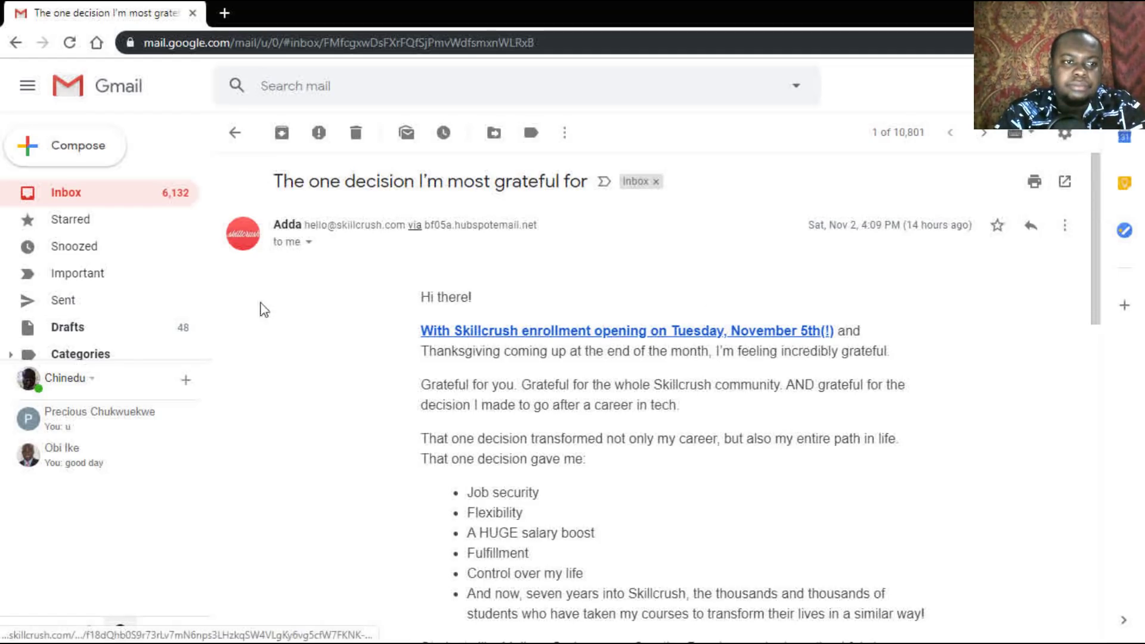
click(59, 195)
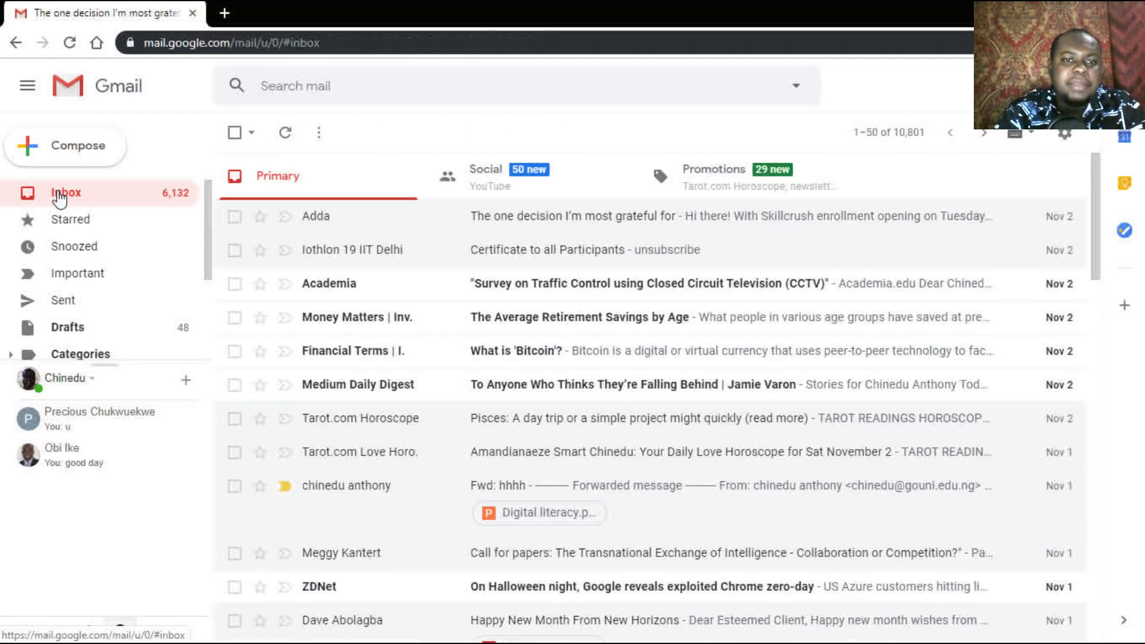
Step: Compose a new email addressed to the first contact suggested for 'ch'
click(77, 154)
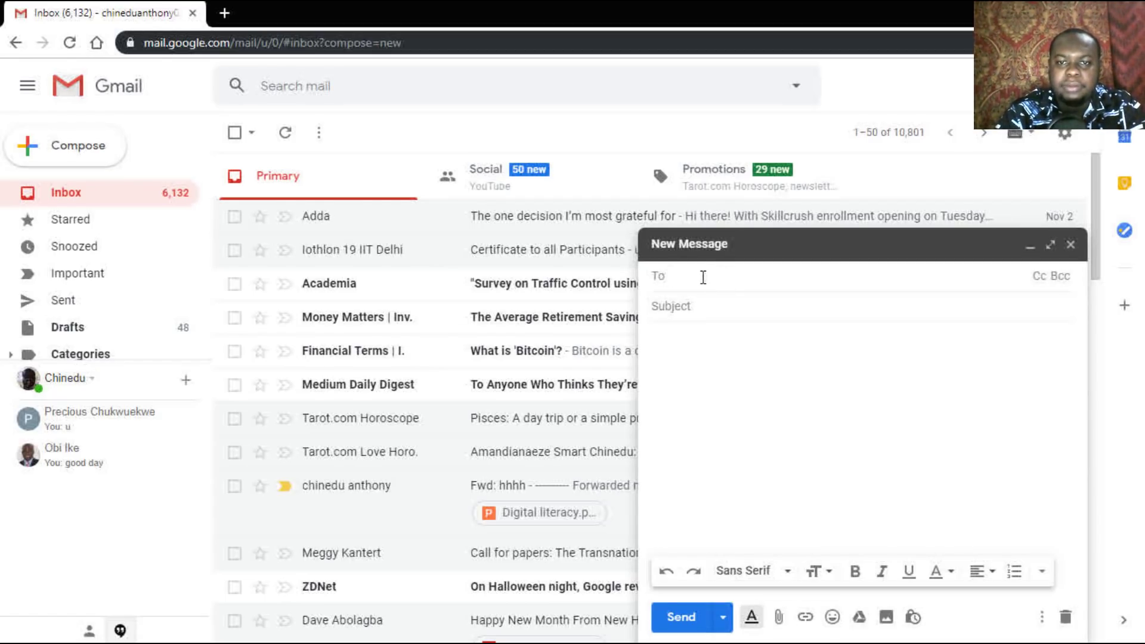
text(ch)
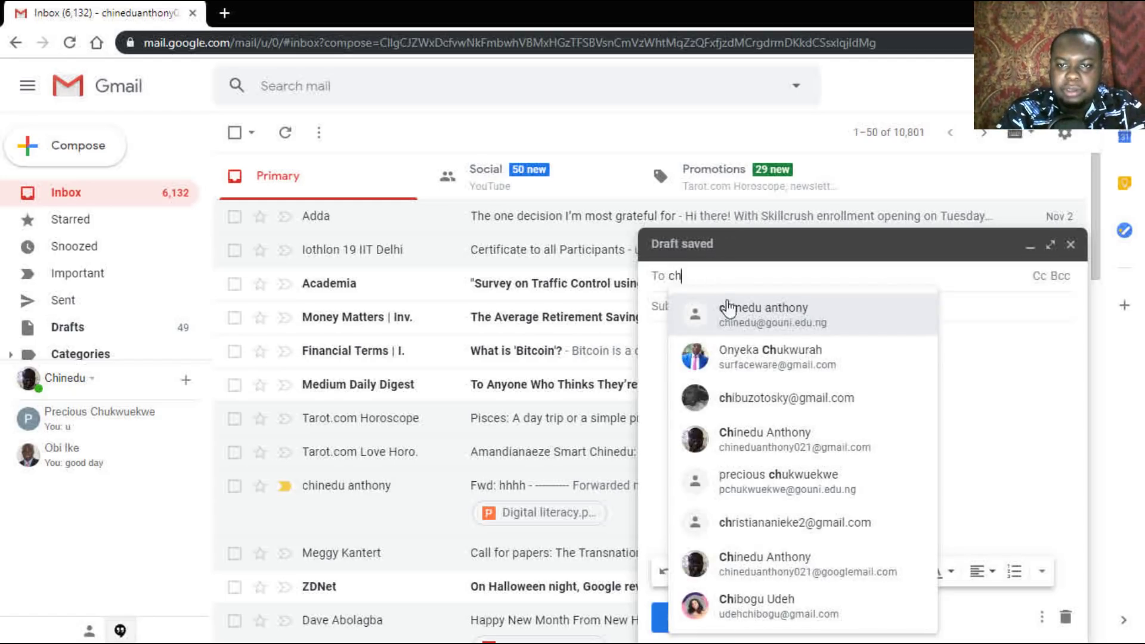
click(742, 314)
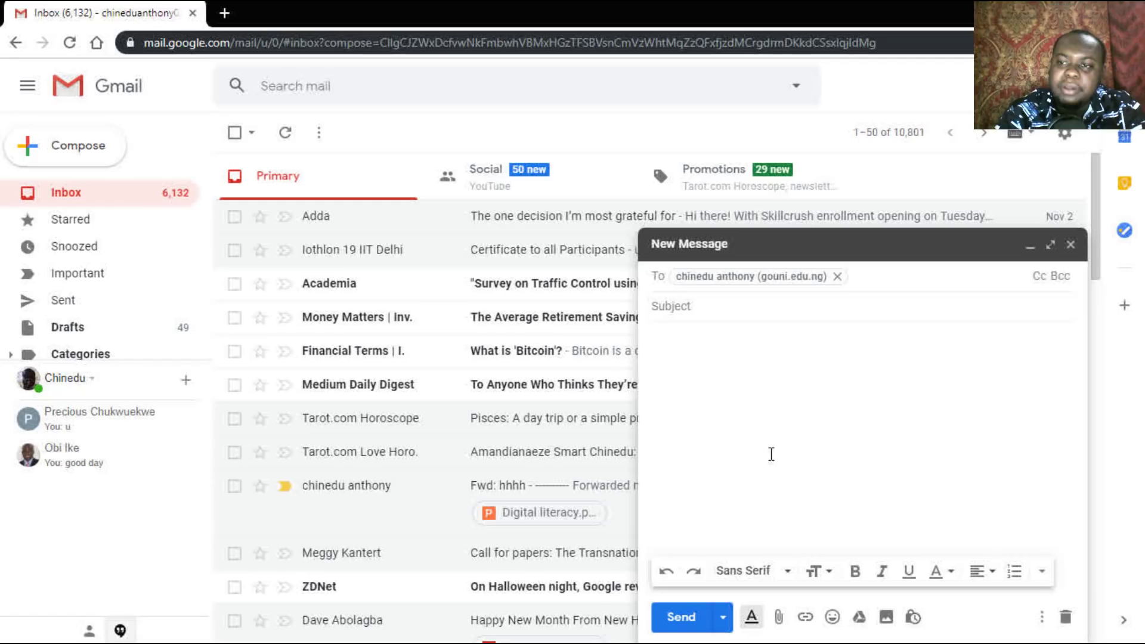
Step: Show the Cc and Bcc lines, then enter the subject 'lesson 1'
click(1041, 285)
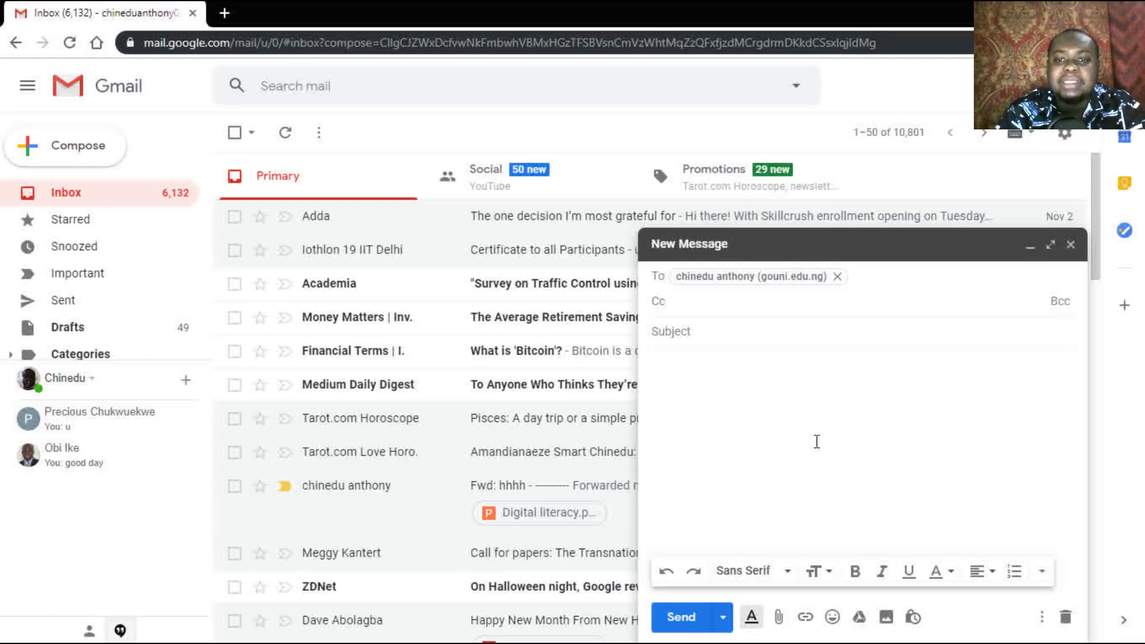
click(1058, 302)
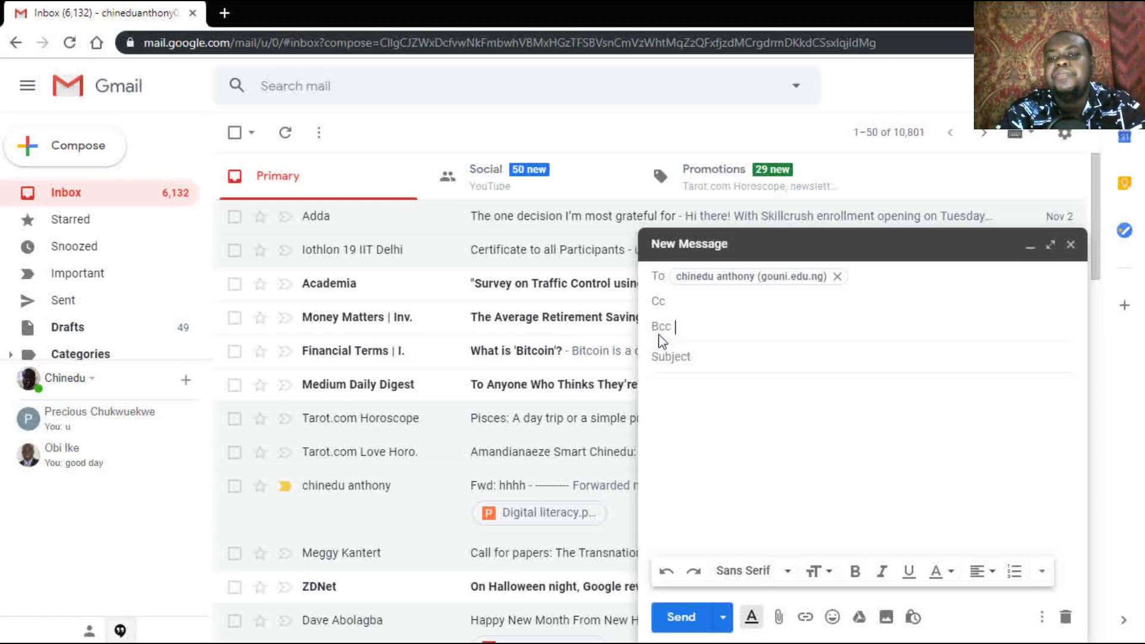
click(666, 358)
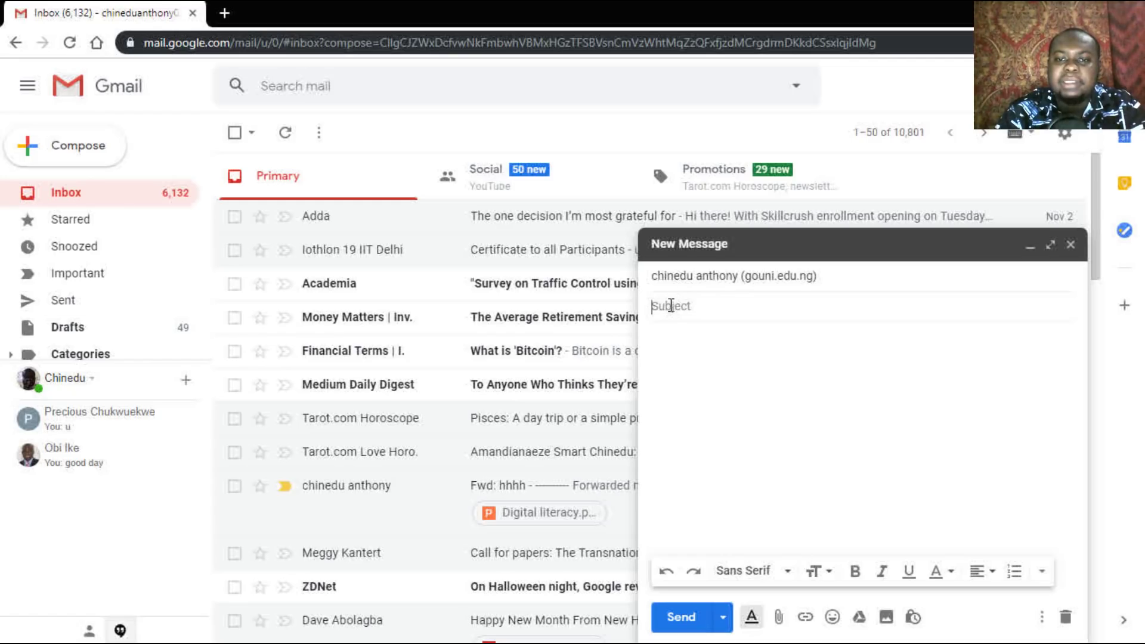
text(le)
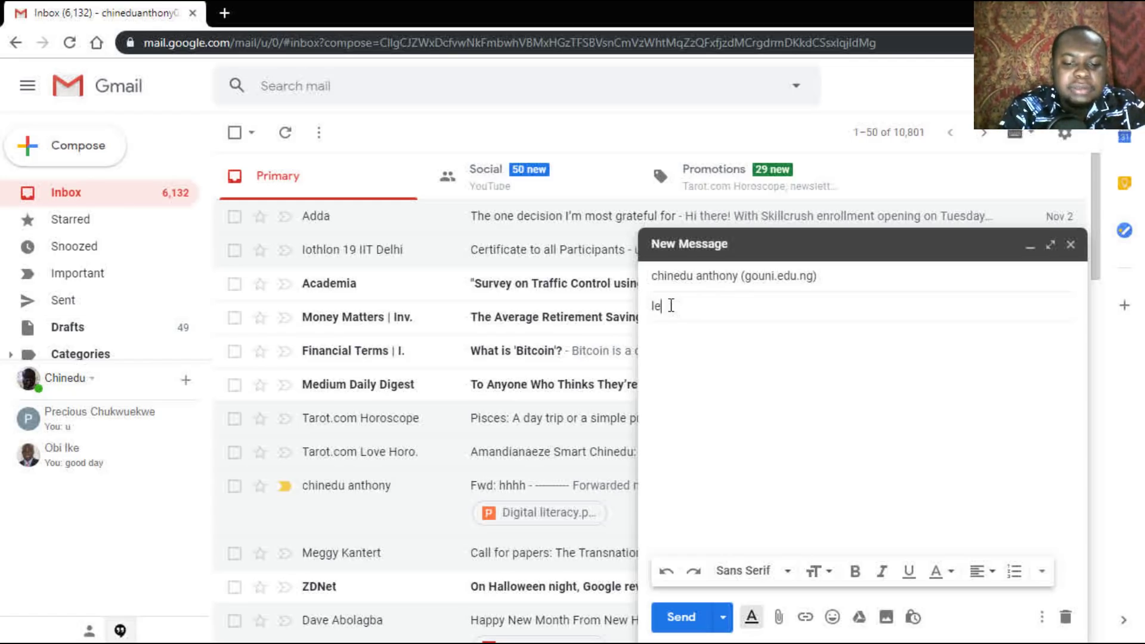
text(sson )
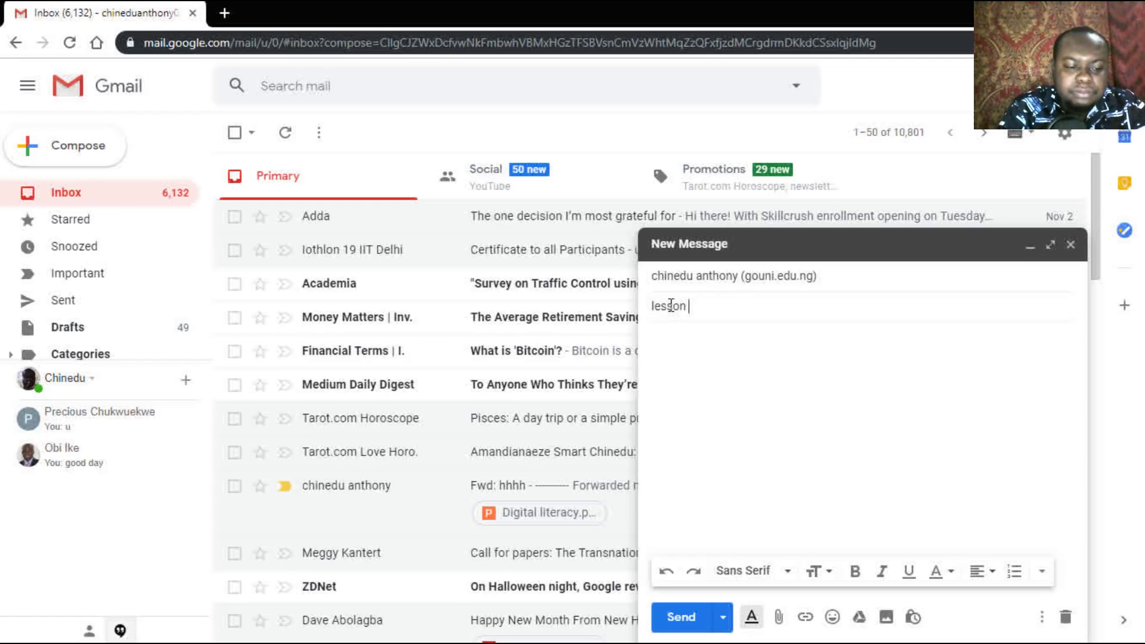
text(1)
Step: Write a 'Dear …' greeting to the recipient in the body and send the email
click(671, 340)
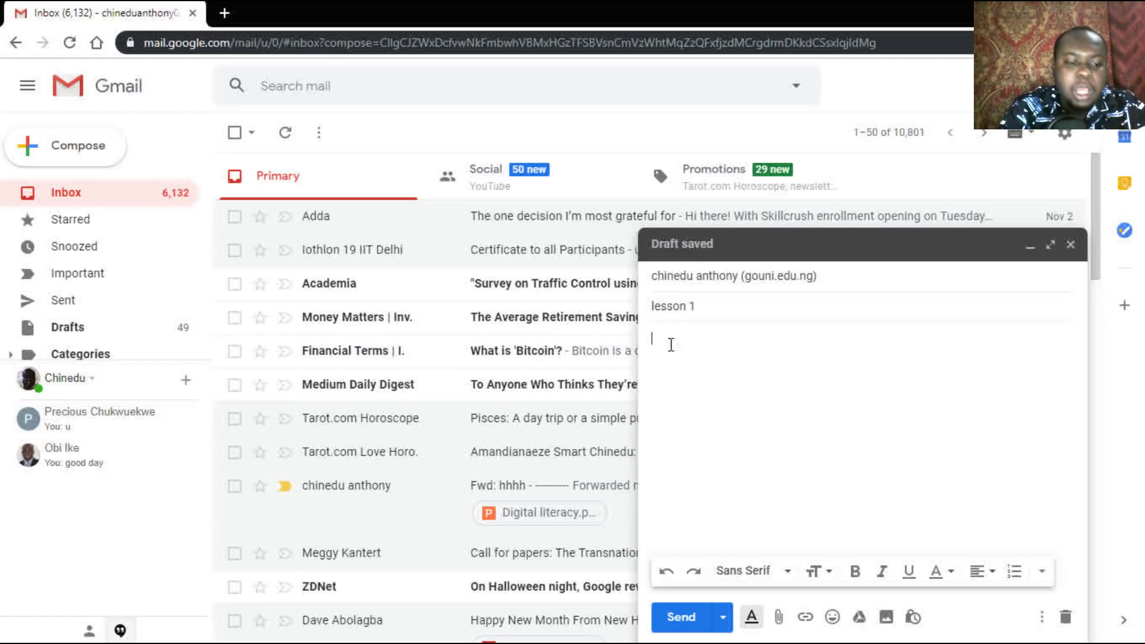
text(Dear )
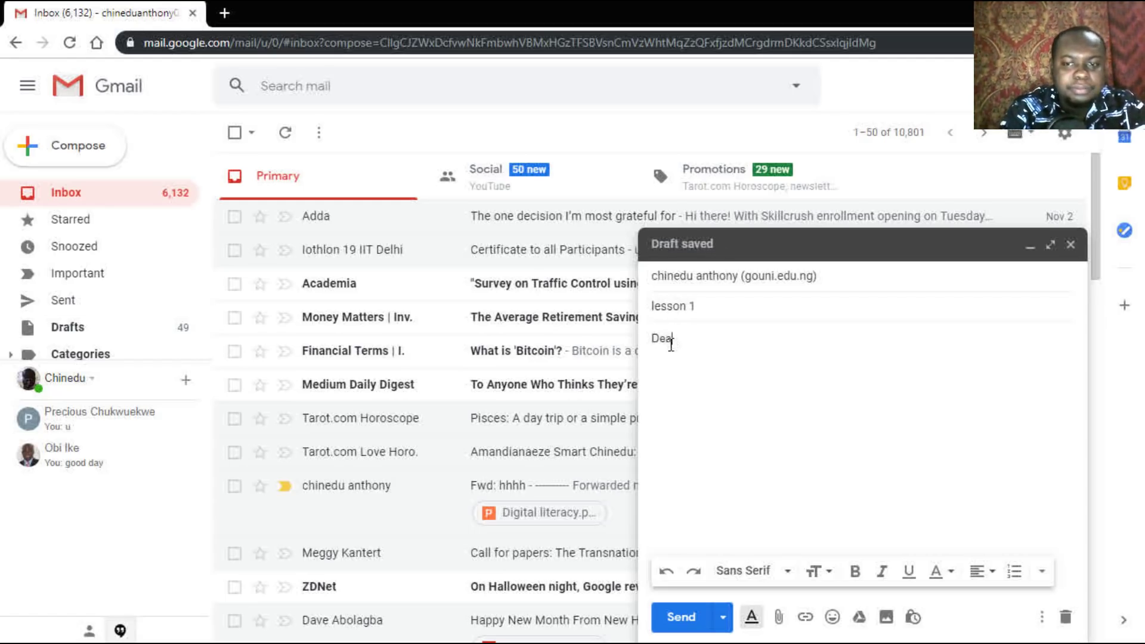
text(Chinedu)
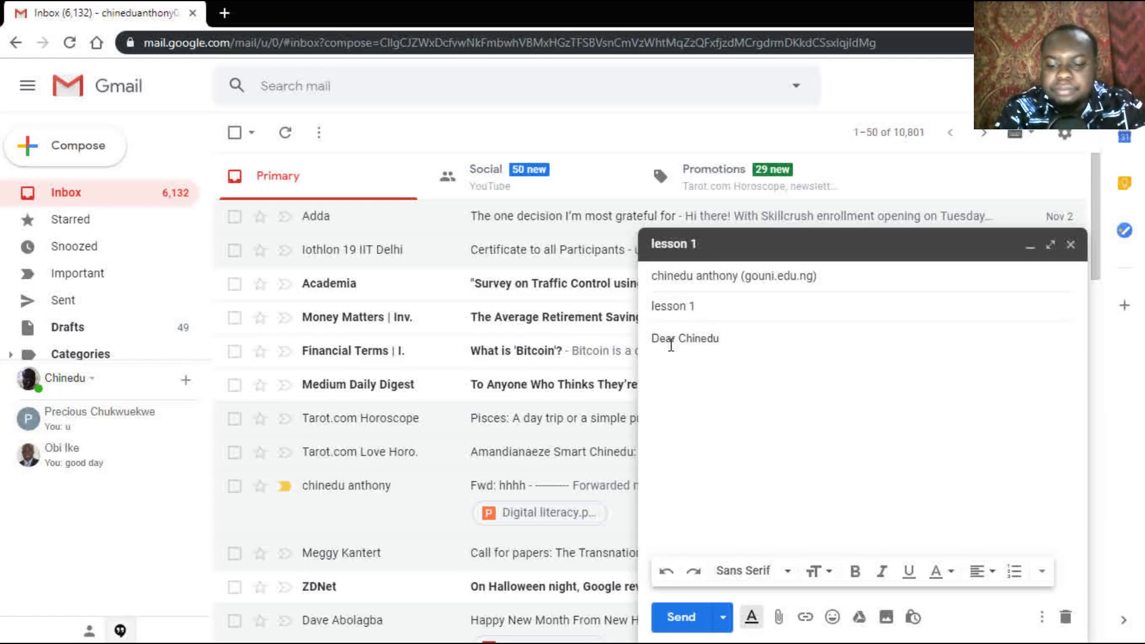
key(Return)
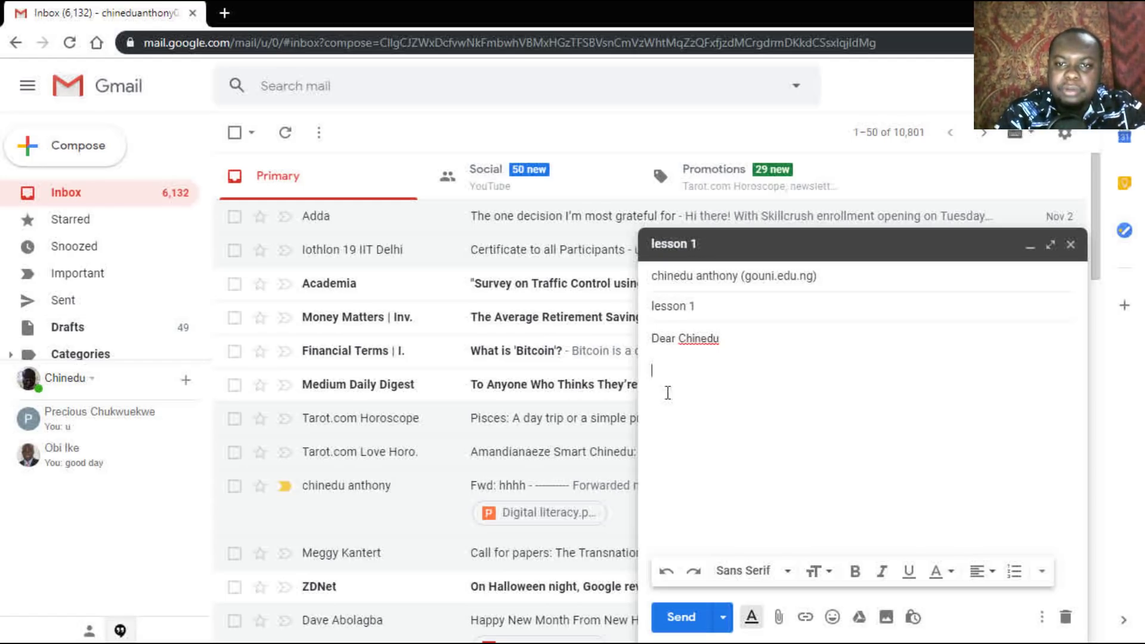
click(678, 621)
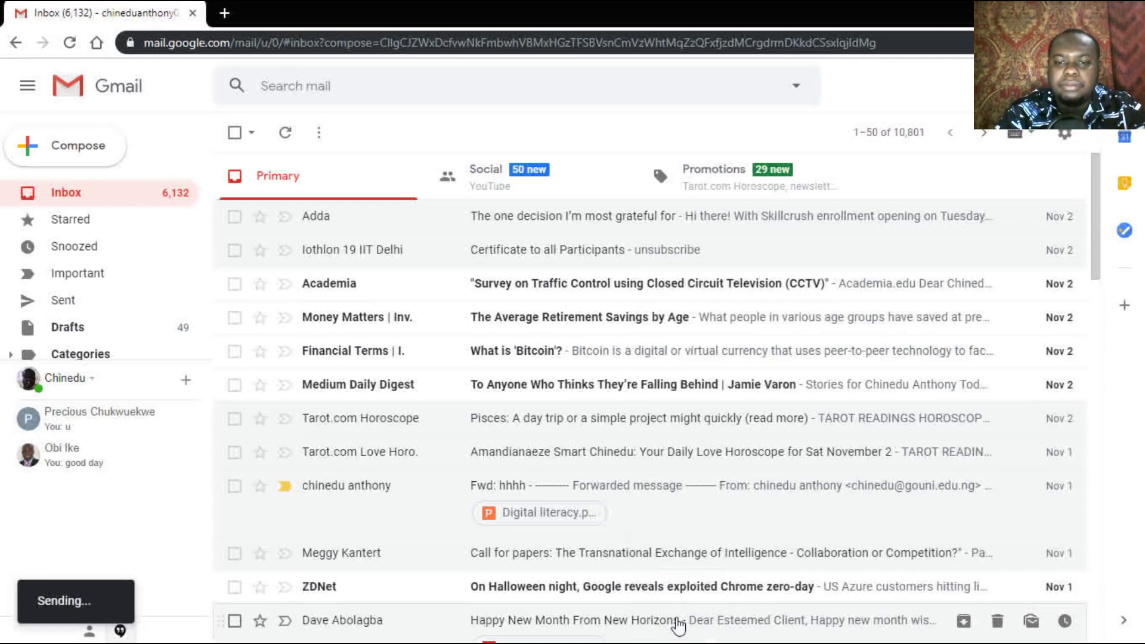
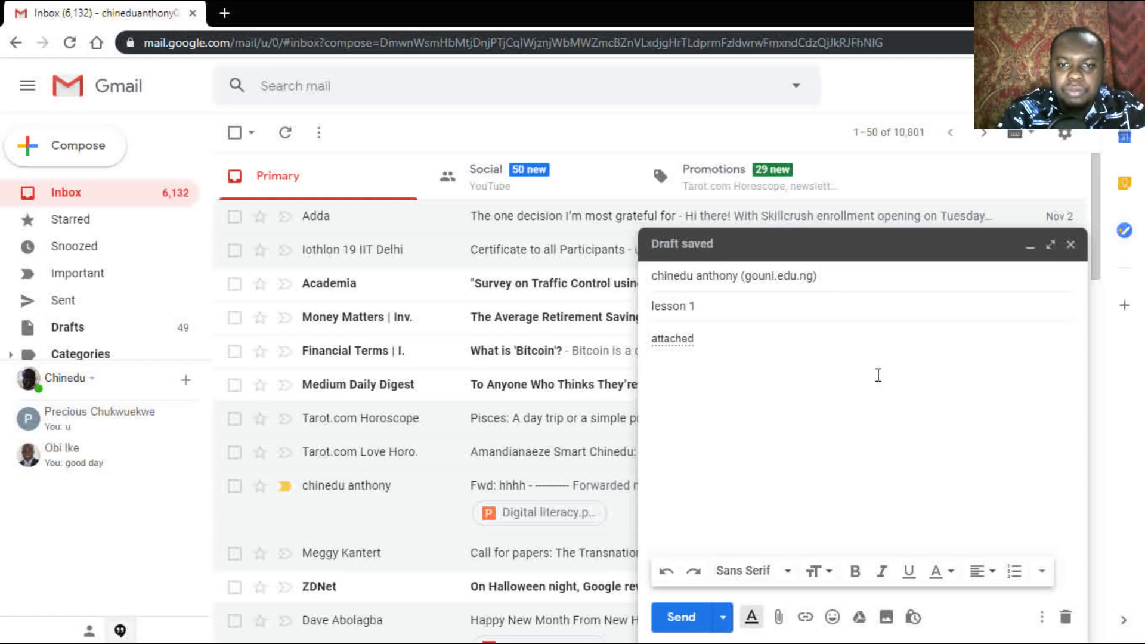
Step: Rewrite the lesson 1 draft body as 'attached files for download'
key(BackSpace)
key(BackSpace)
key(BackSpace)
key(BackSpace)
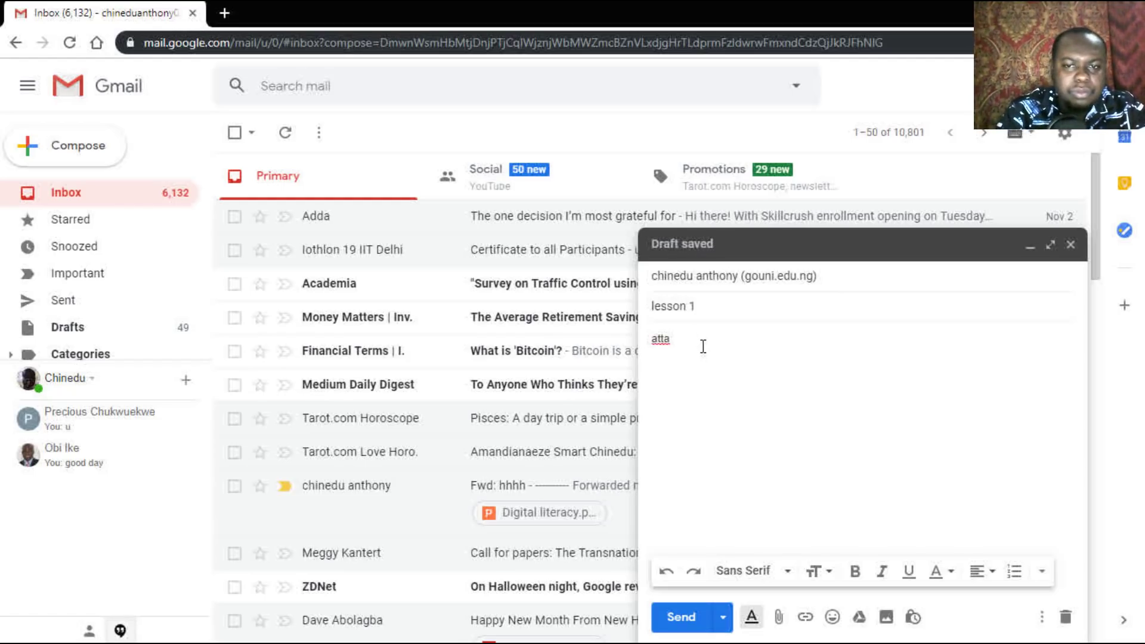
key(BackSpace)
key(BackSpace)
key(BackSpace)
key(BackSpace)
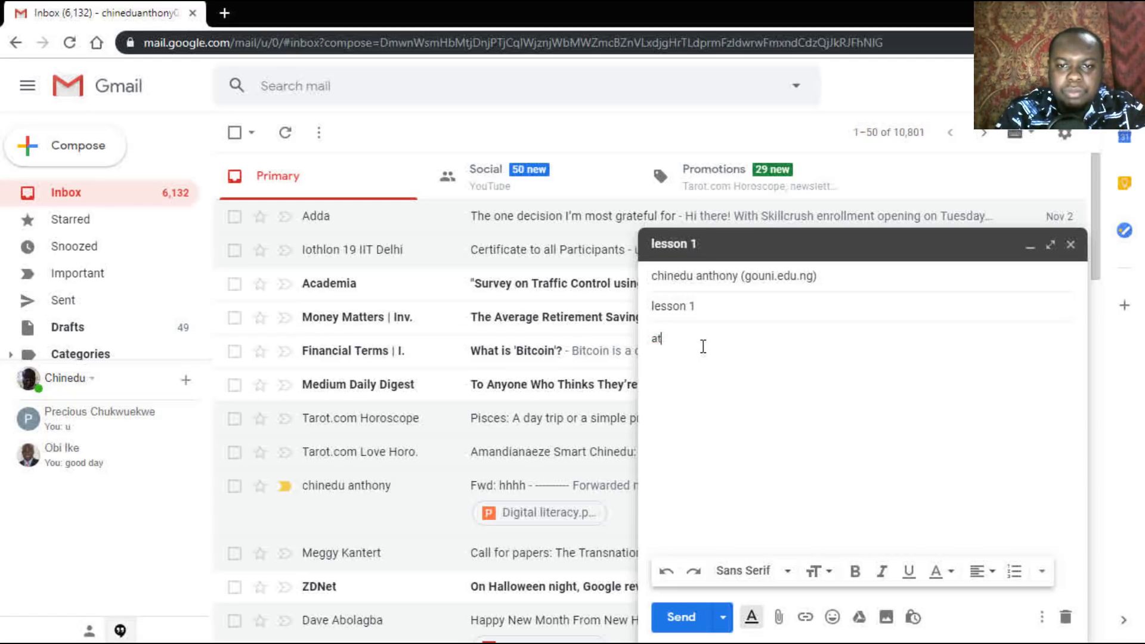
text(atta)
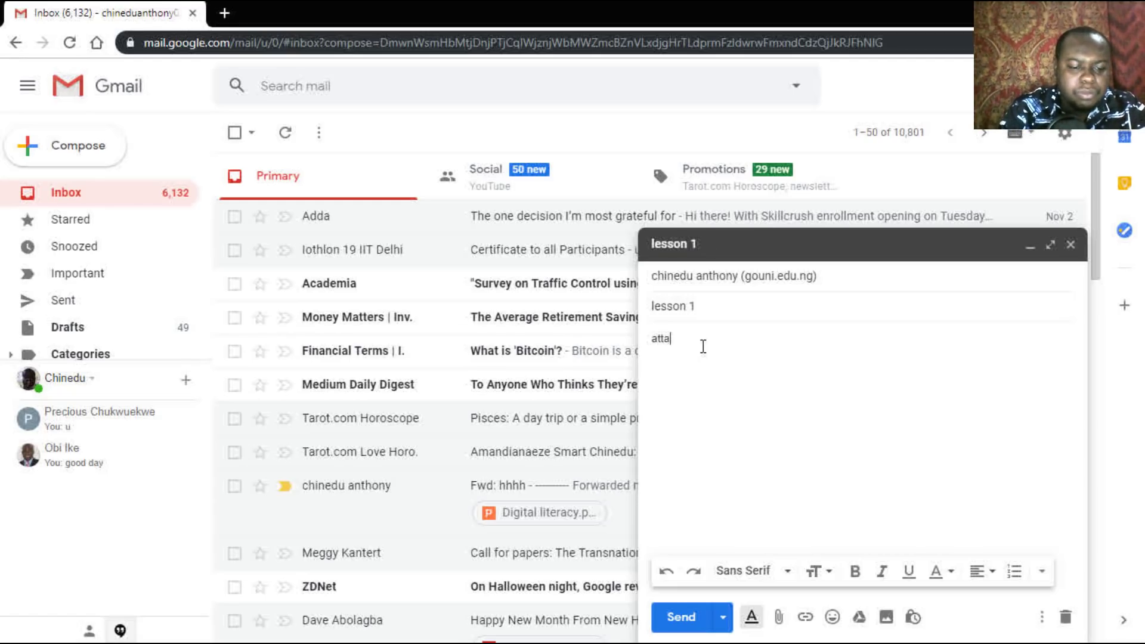
text(ched files for dowe)
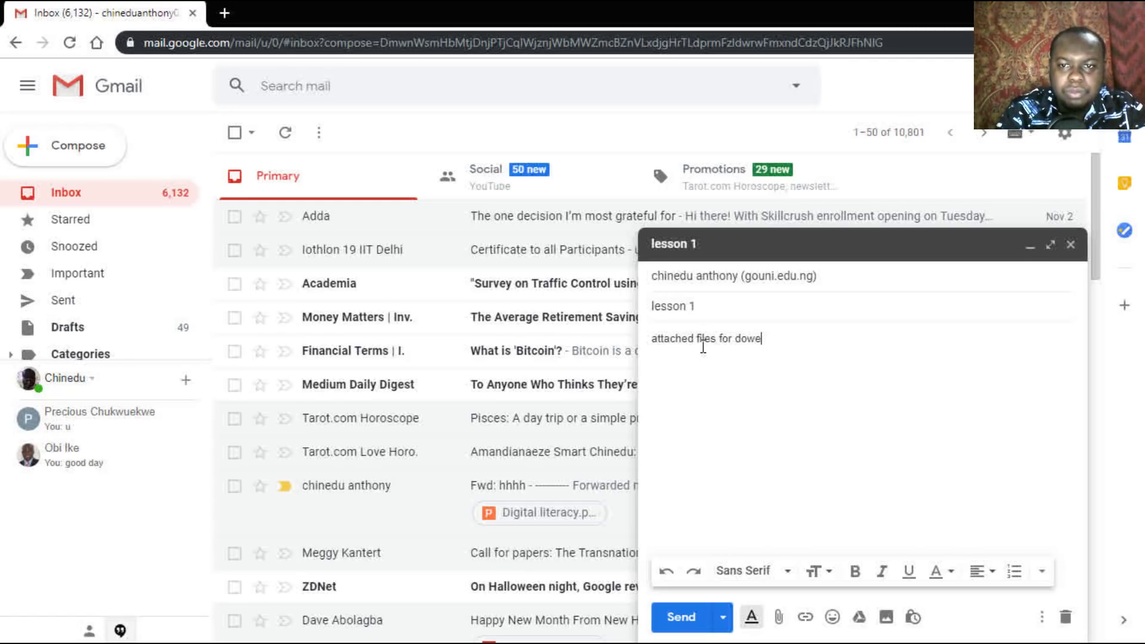
key(BackSpace)
text(nload)
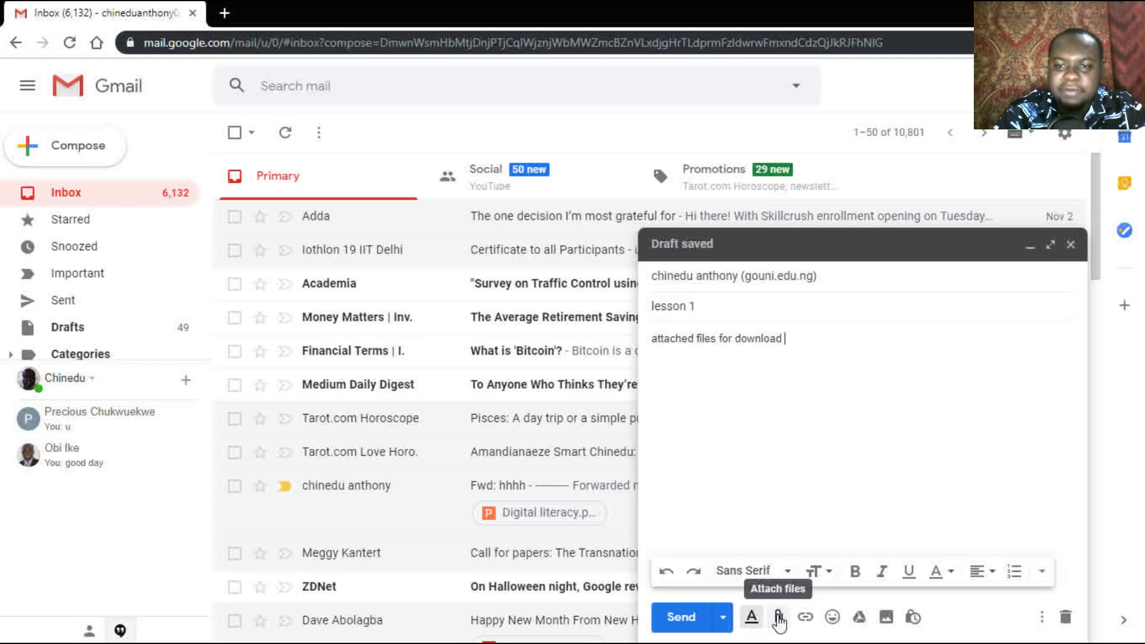
click(779, 619)
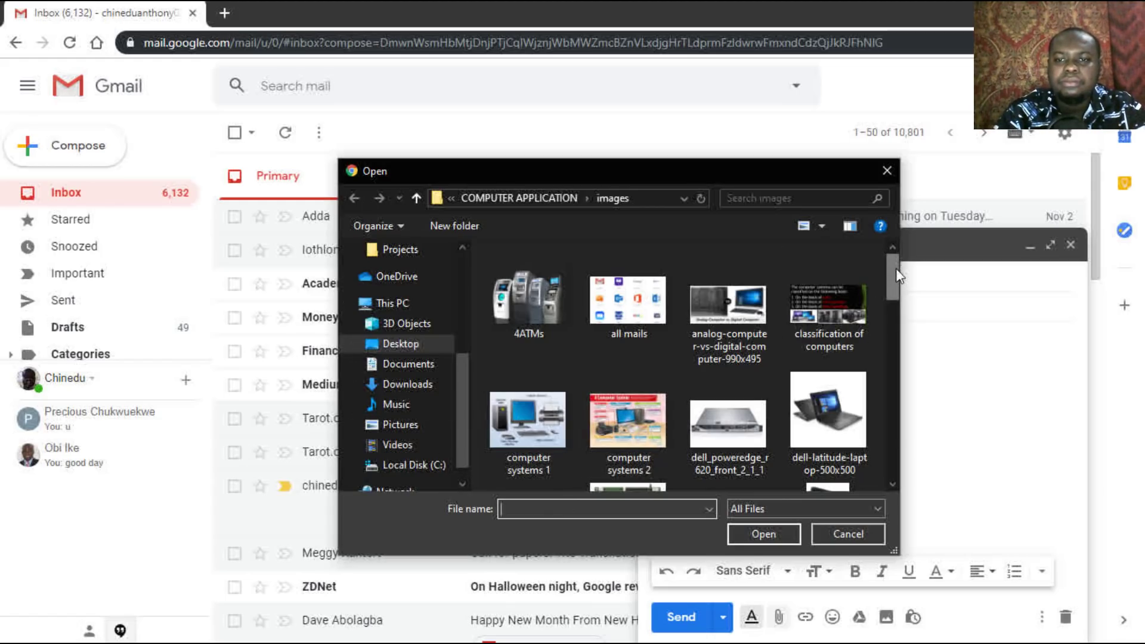
Step: Attach the share 2 image from the images folder to the draft
drag(900, 299, 901, 398)
scroll(898, 397, down, 1)
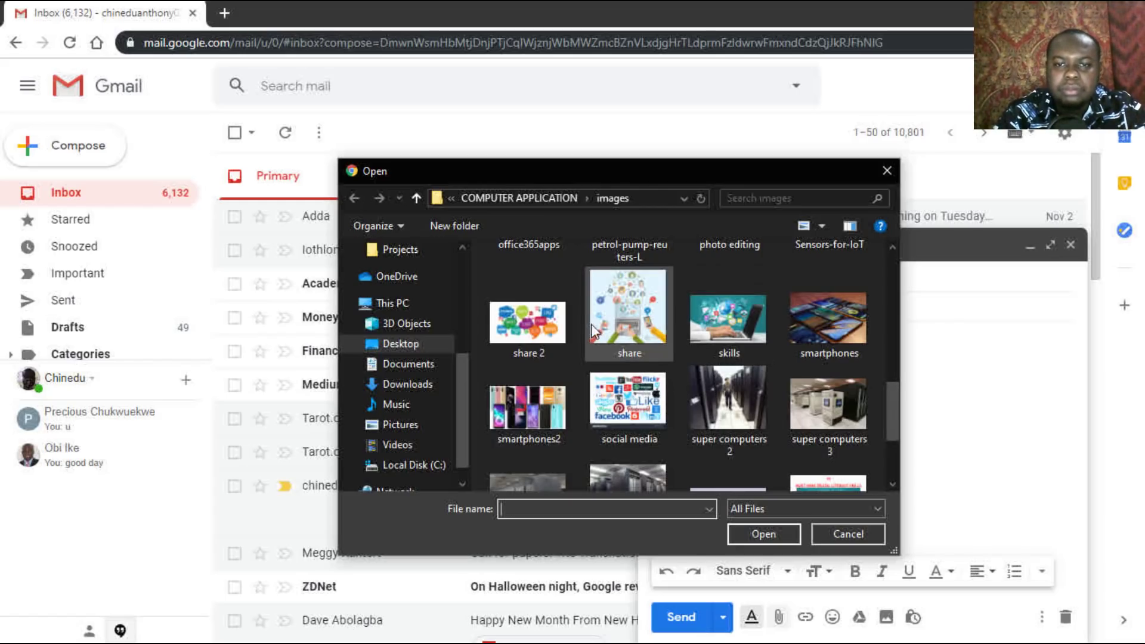
click(526, 328)
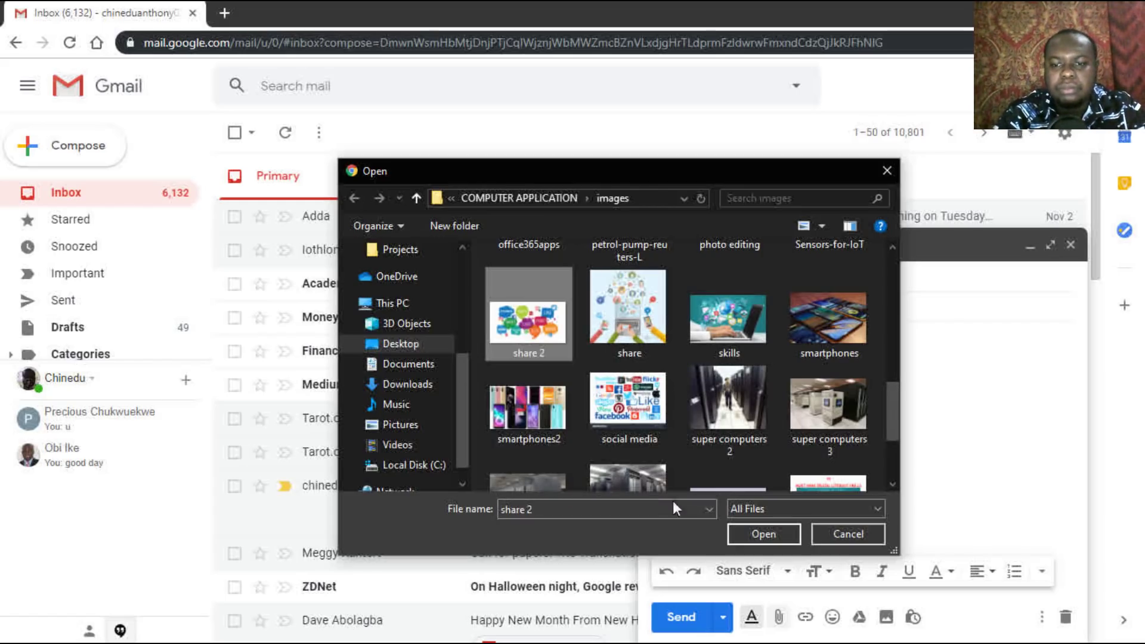
click(748, 531)
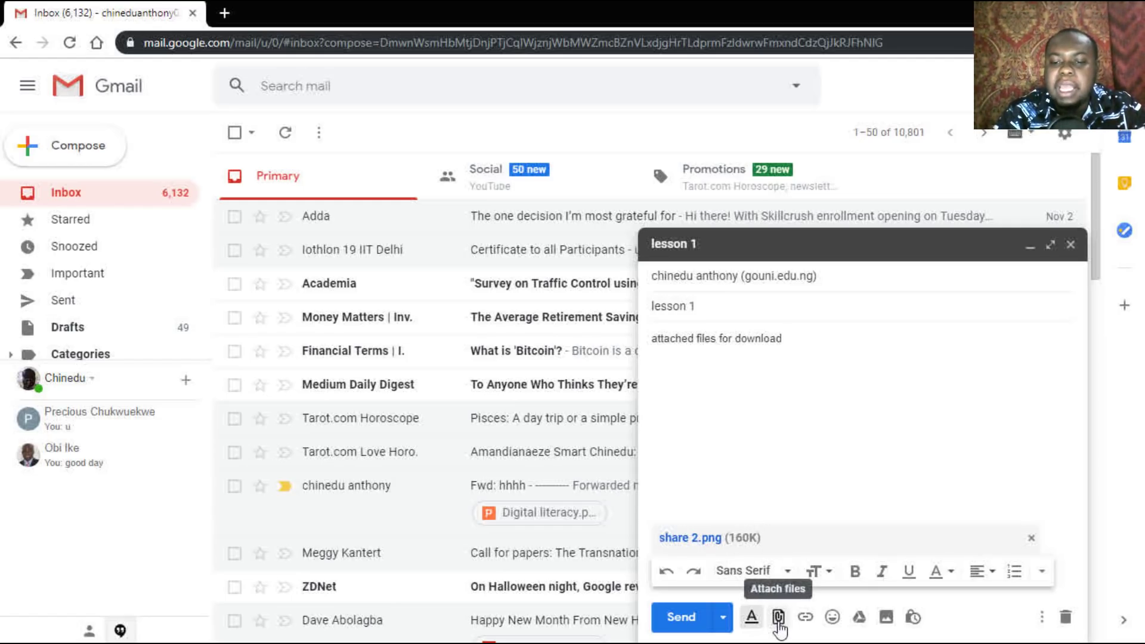
click(779, 618)
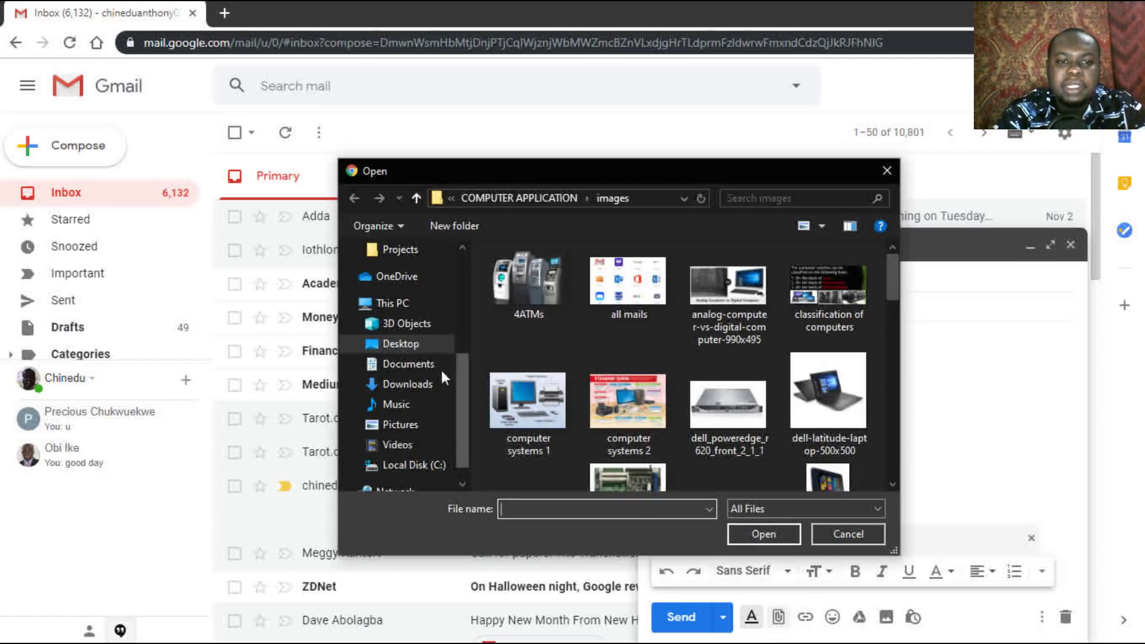
Step: Attach the ICT IN EDUCATION 2 ppt presentation from the Desktop to the draft
click(427, 369)
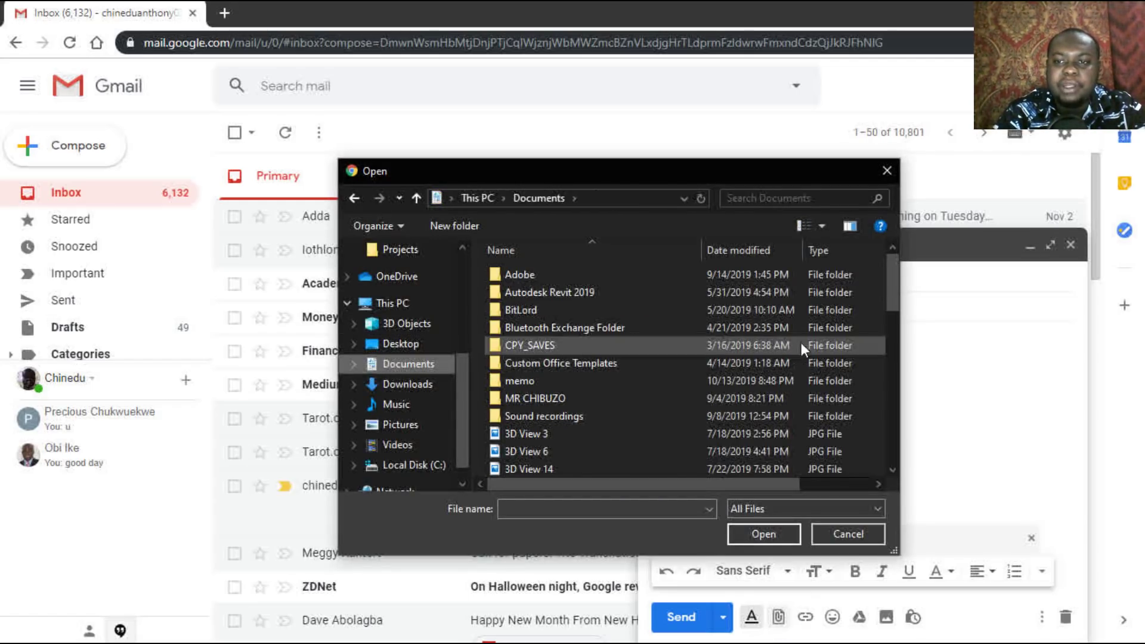
drag(897, 266, 879, 256)
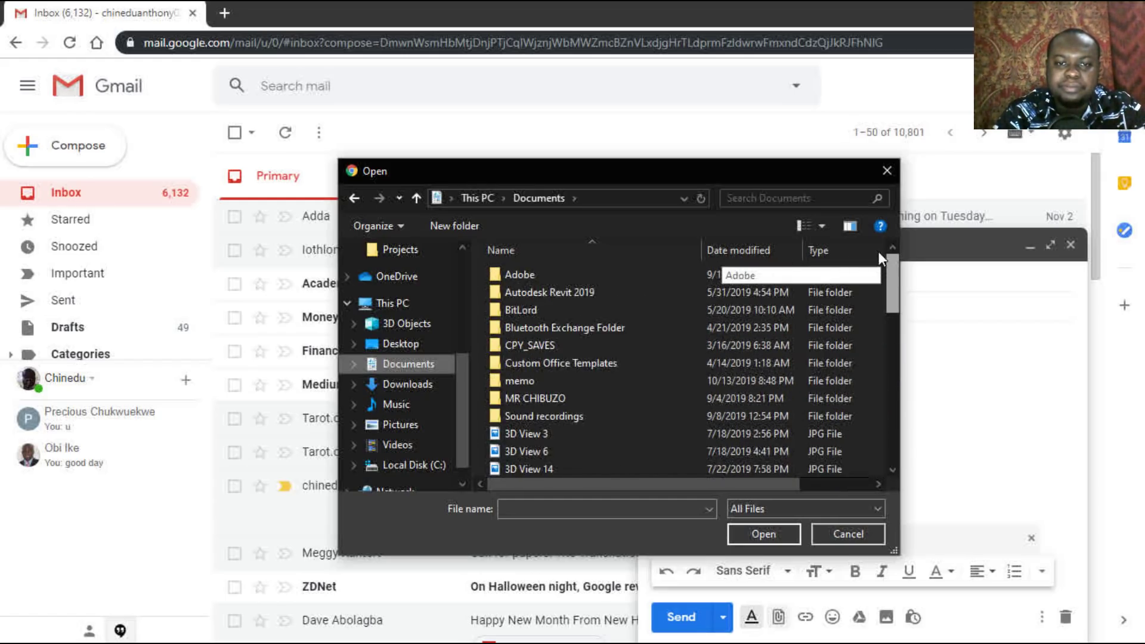
click(389, 349)
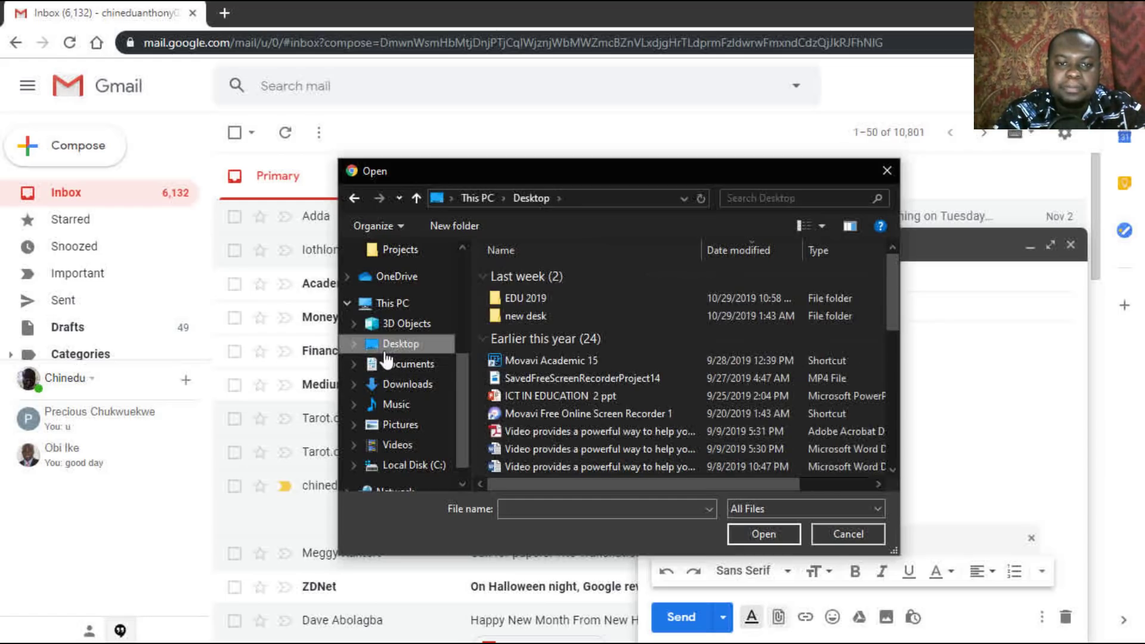
click(586, 399)
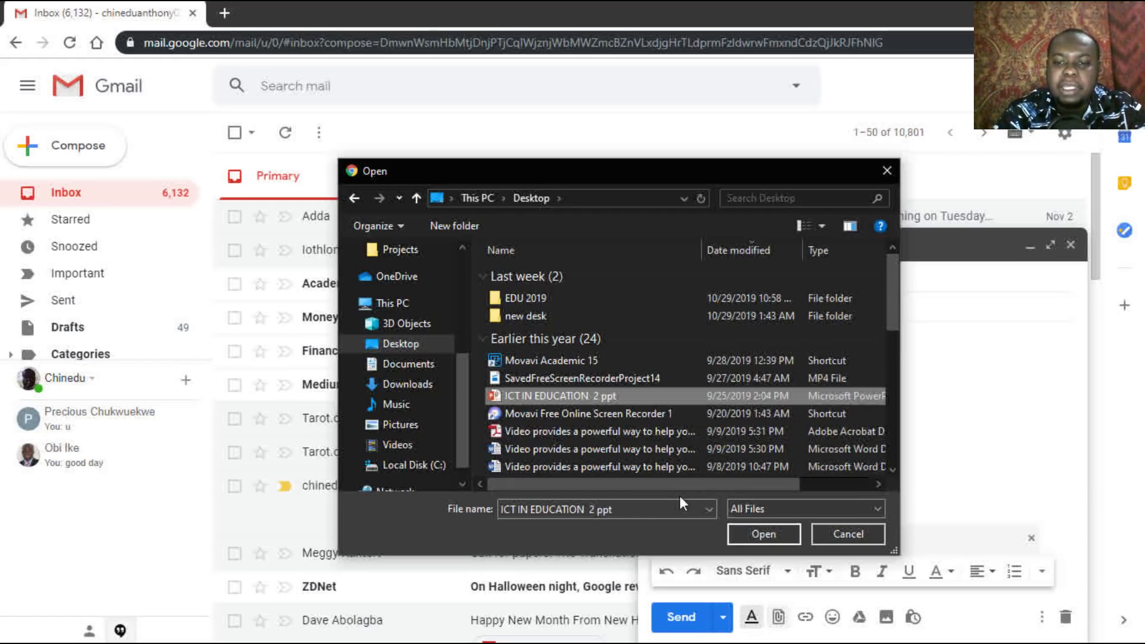
click(748, 529)
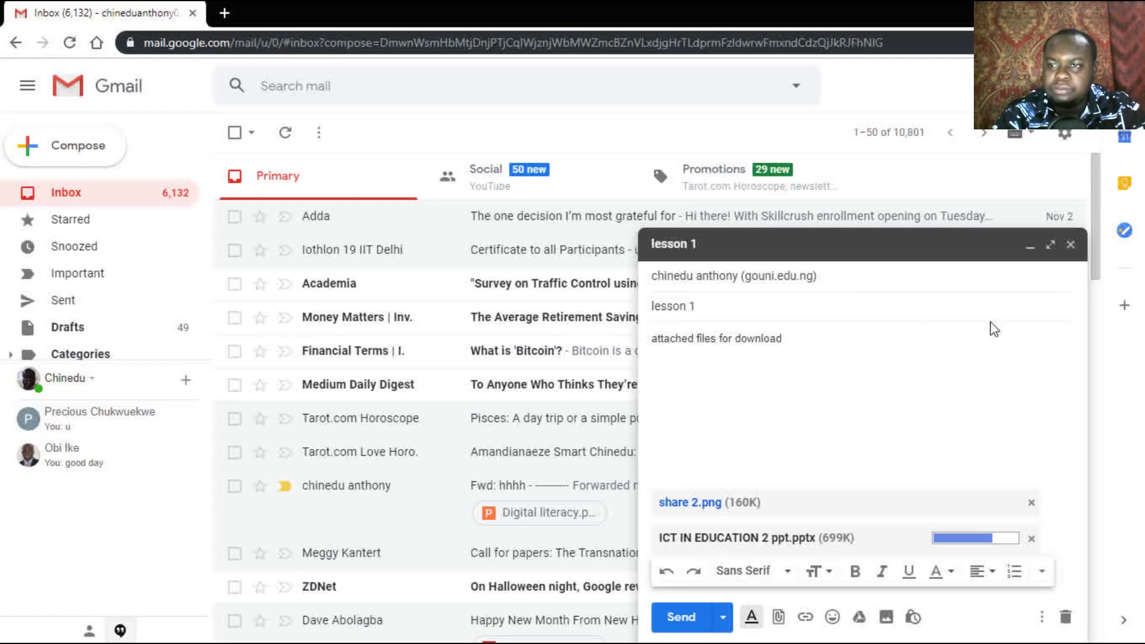
drag(1099, 273, 1091, 228)
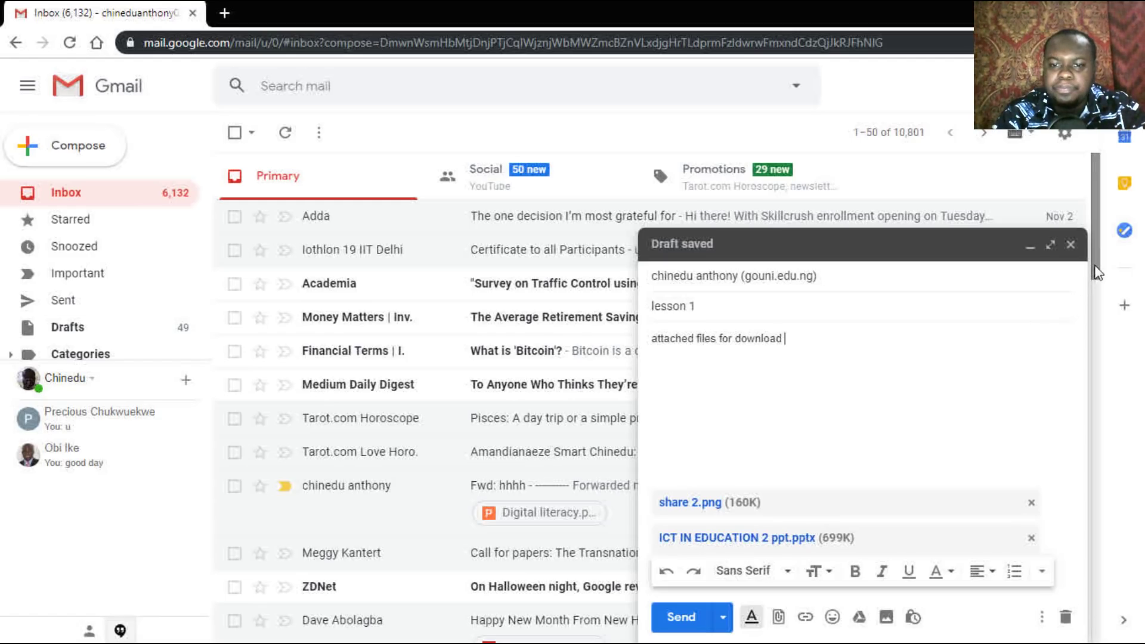
scroll(1098, 288, down, 1)
scroll(1098, 288, down, 1)
scroll(1092, 242, up, 2)
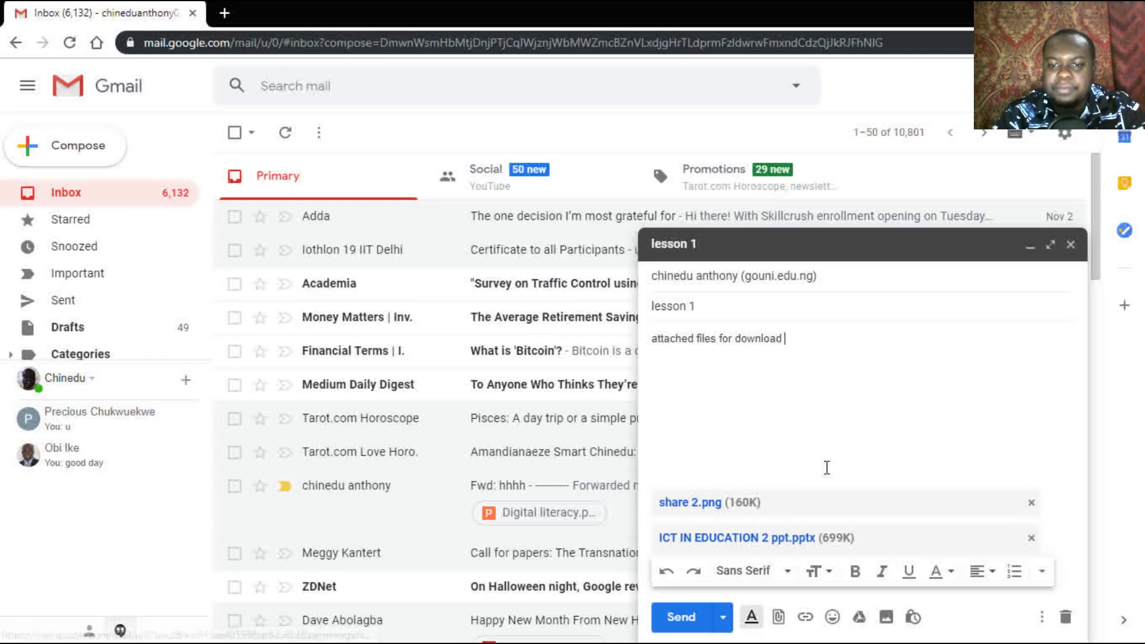
click(725, 379)
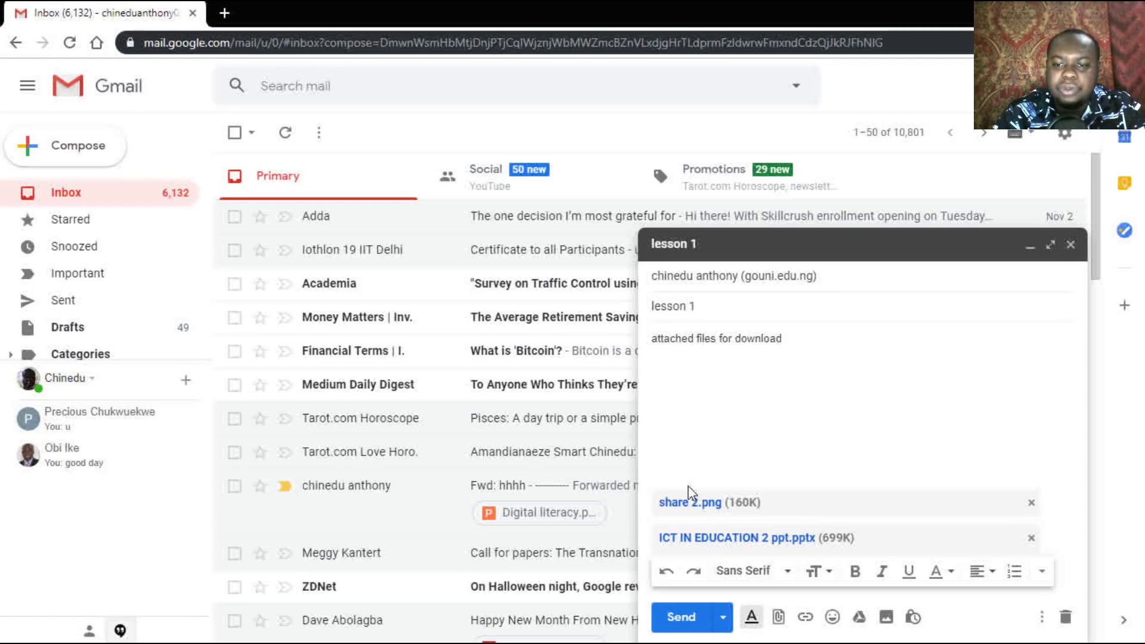
Step: Send the lesson 1 message with share 2.png and the presentation attached
click(679, 618)
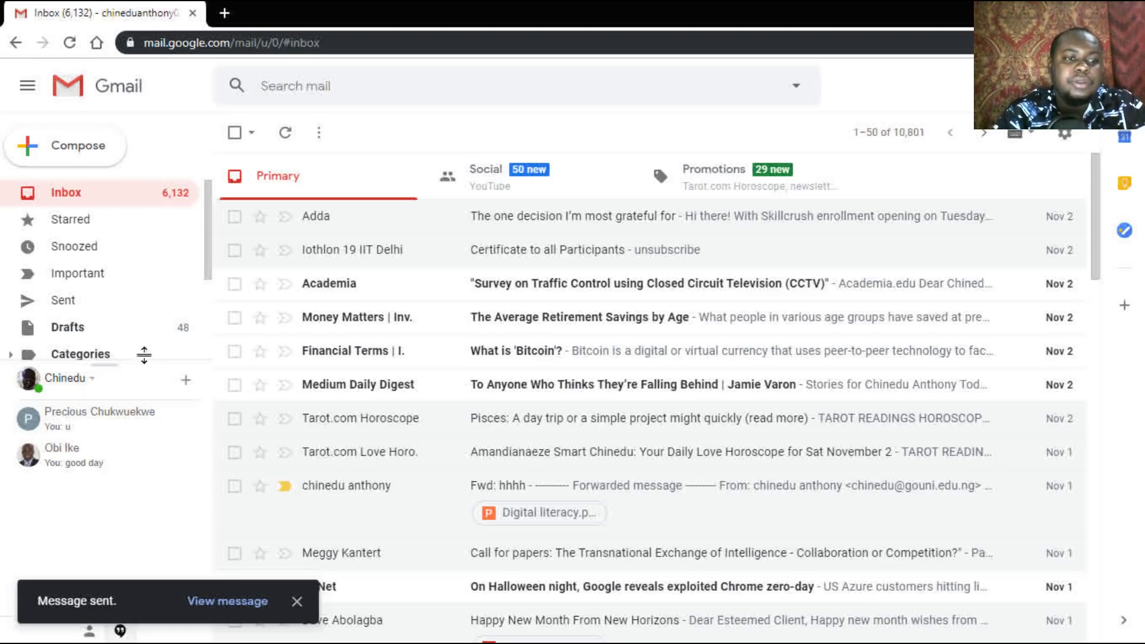
Step: Check Sent Mail, then open Trash from the expanded sidebar labels
click(65, 305)
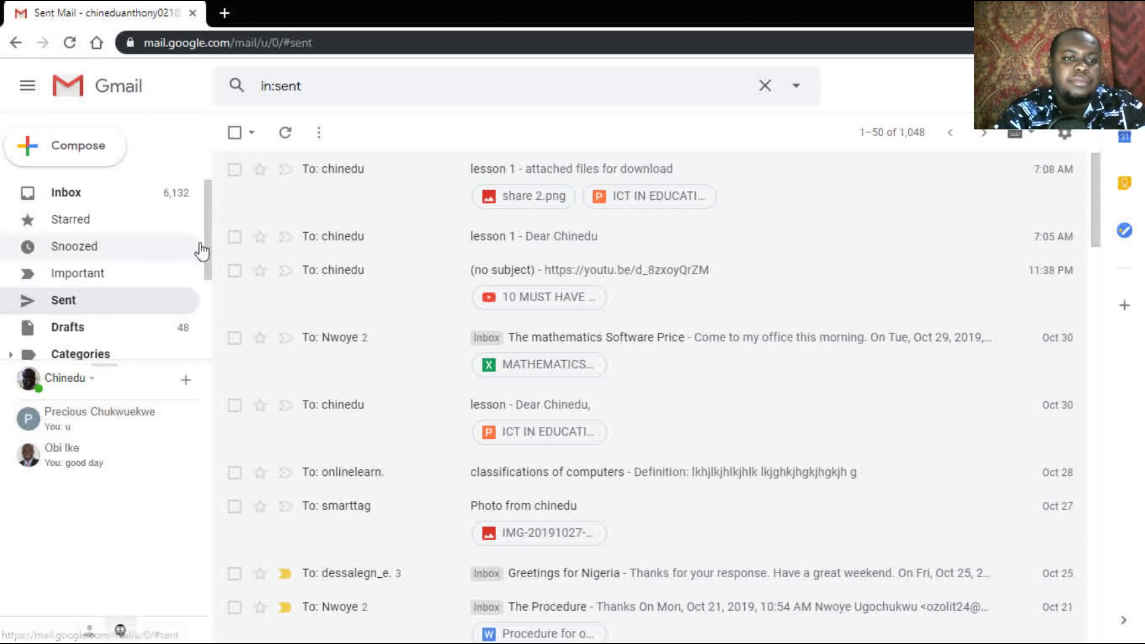
drag(210, 248, 215, 334)
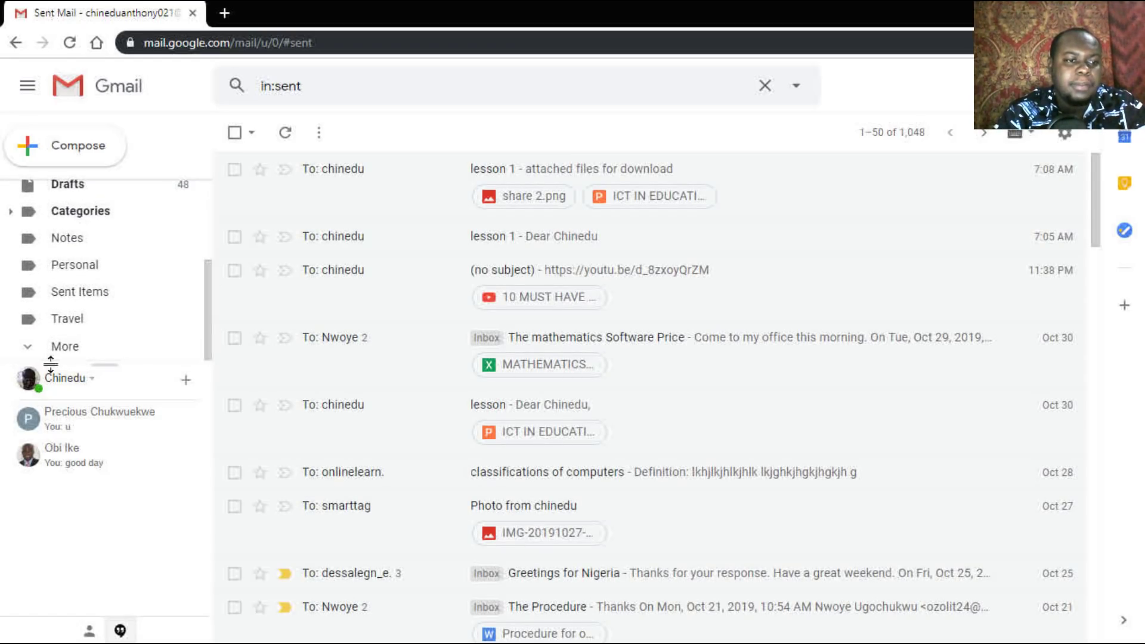
click(28, 348)
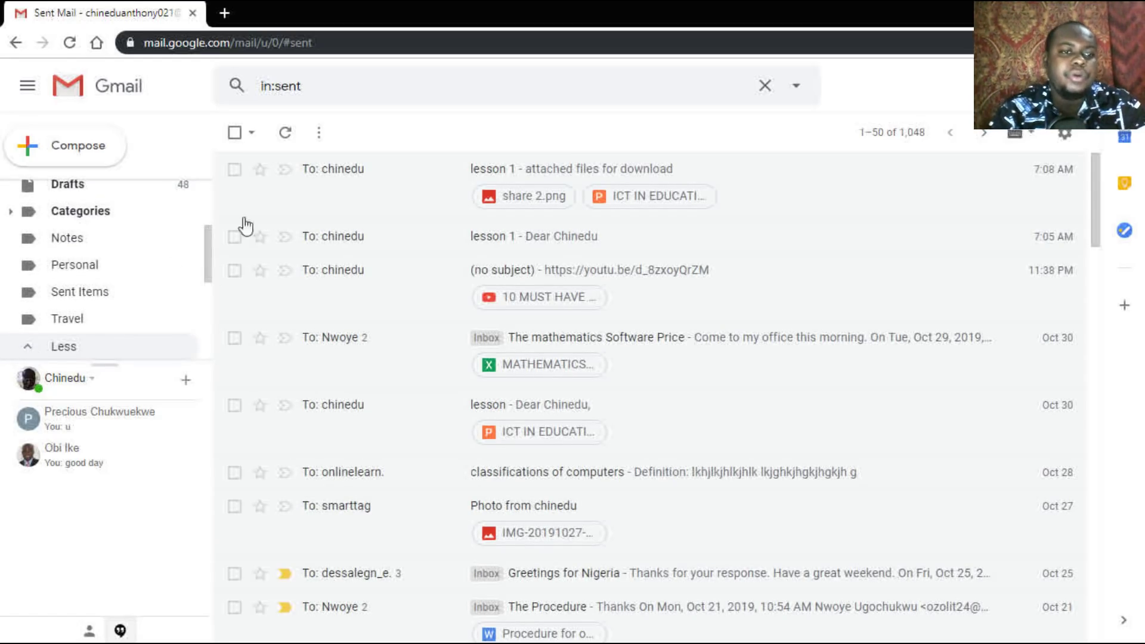
scroll(209, 274, down, 1)
scroll(209, 280, down, 3)
scroll(209, 295, down, 3)
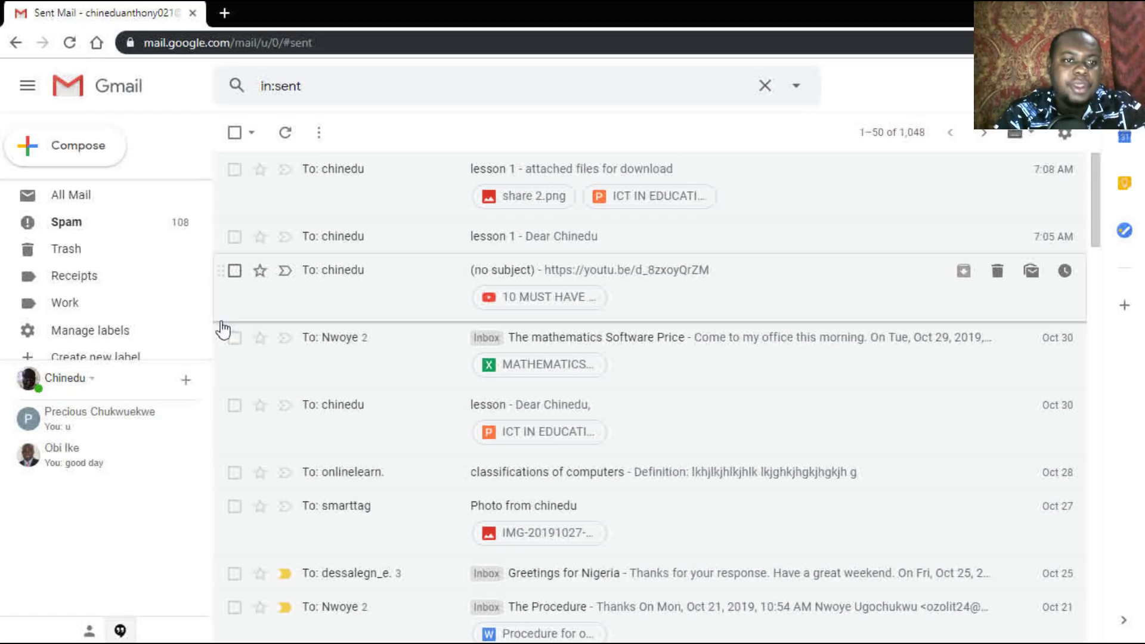
drag(207, 309, 215, 315)
click(102, 277)
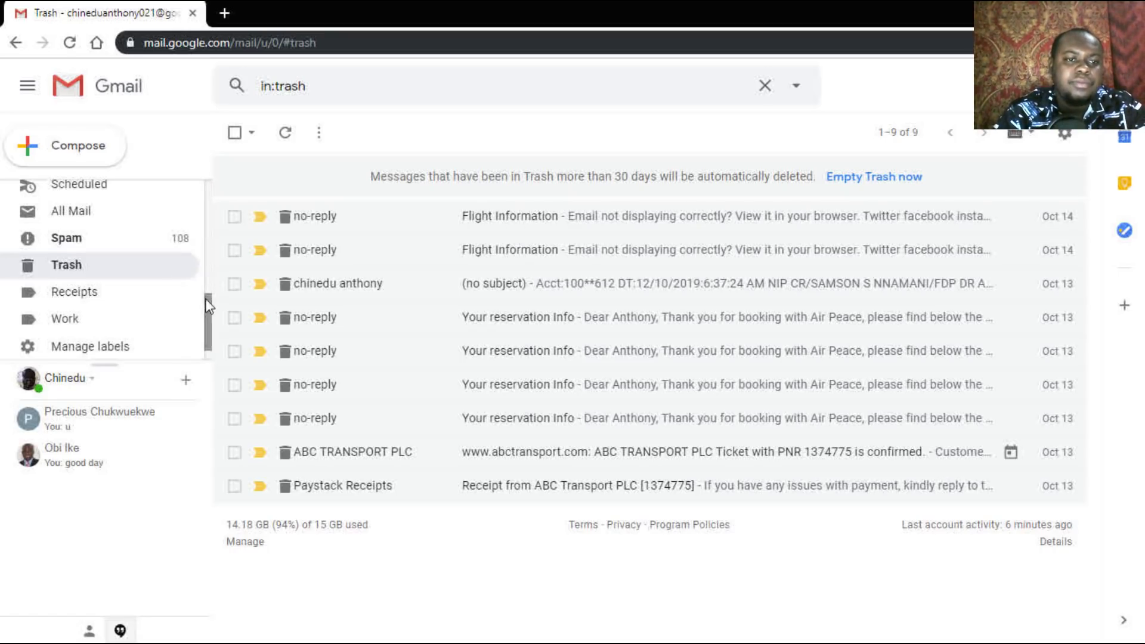
Step: Open the Spam label in the left sidebar after reviewing Trash
scroll(207, 306, down, 1)
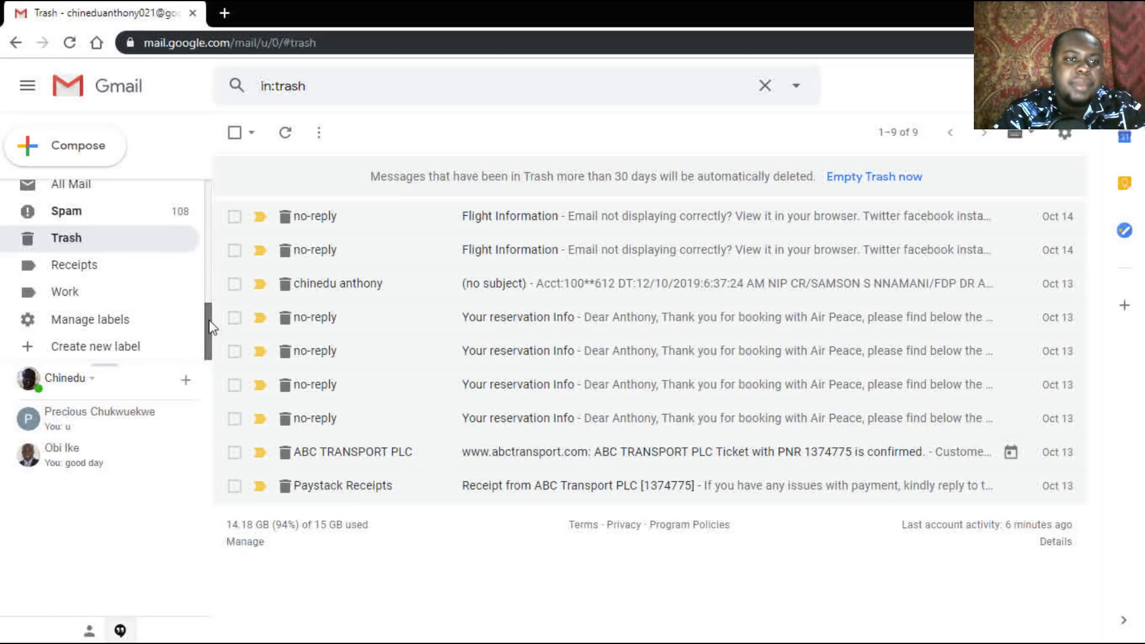
click(92, 214)
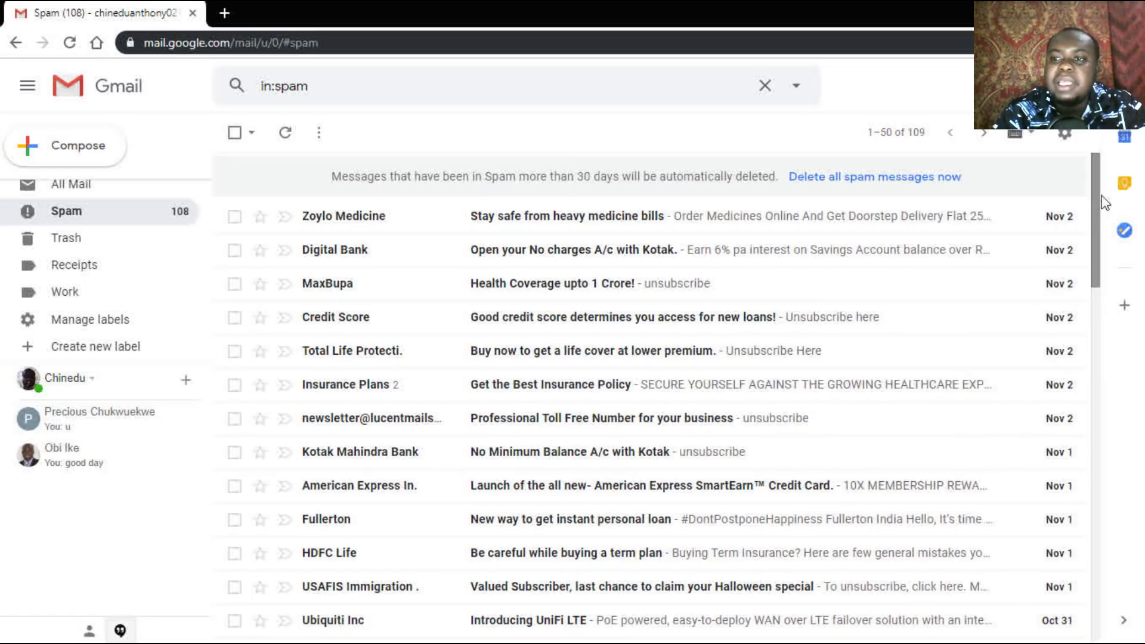
Step: Scroll through the 109 spam messages and back to the top
drag(1098, 202, 1089, 194)
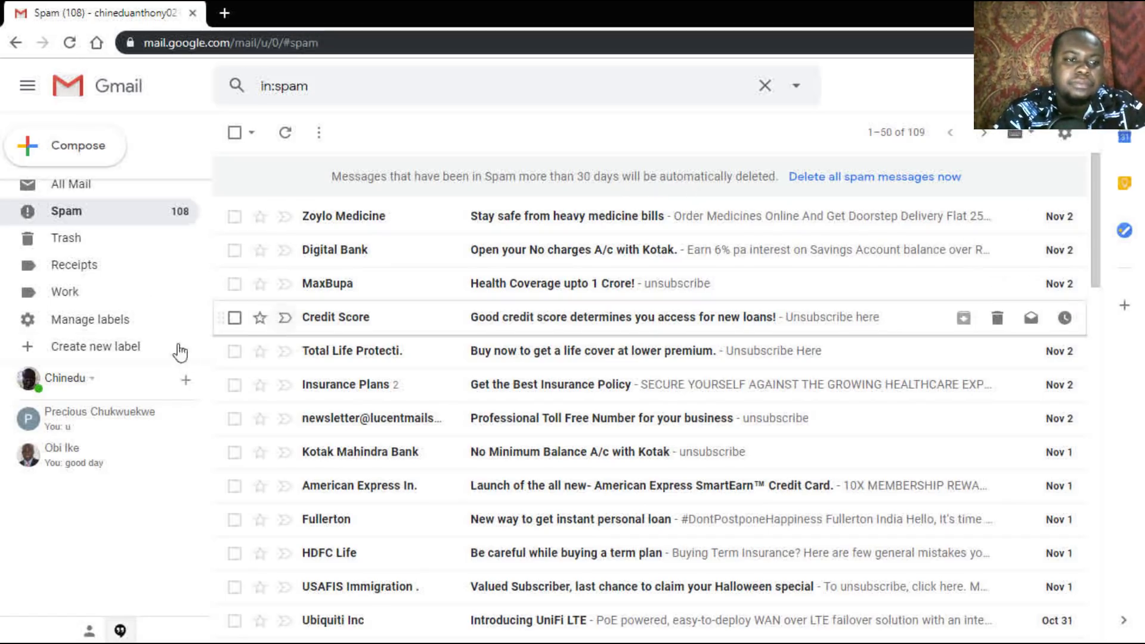
drag(1101, 225, 1101, 207)
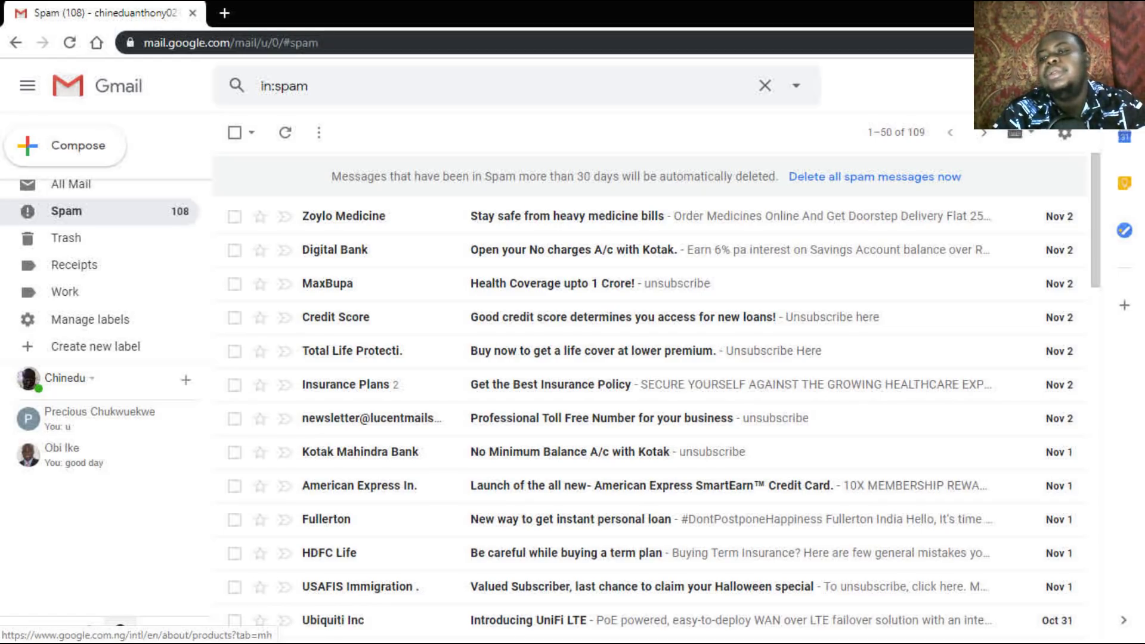
Step: Launch Drive from the Google apps menu, showing 14.2 GB of 15 GB used
click(1087, 85)
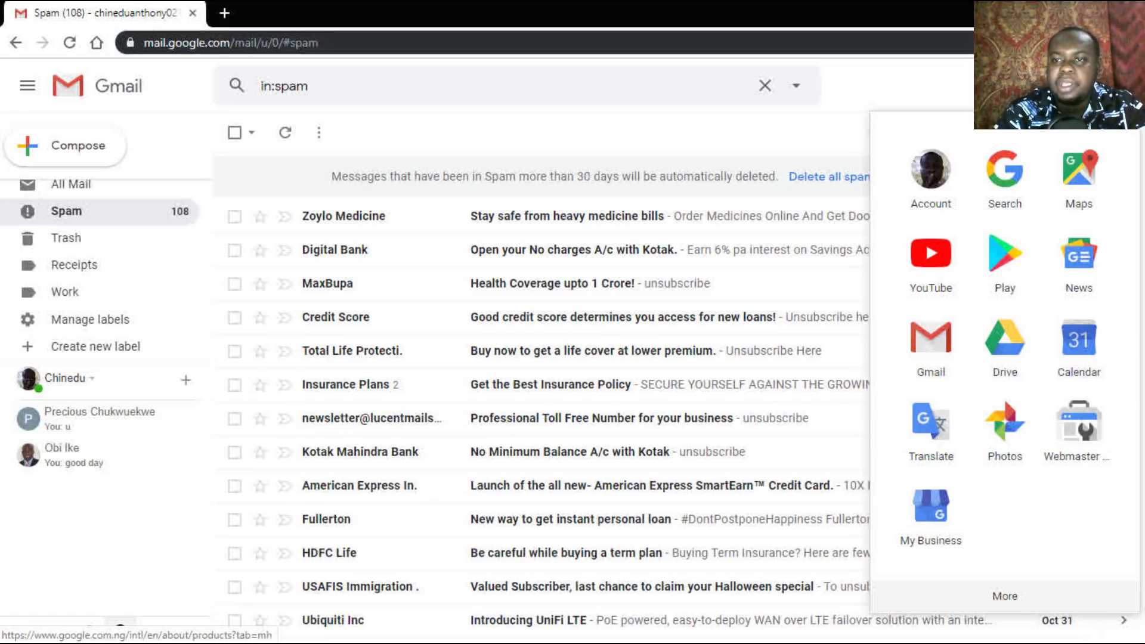
click(1016, 352)
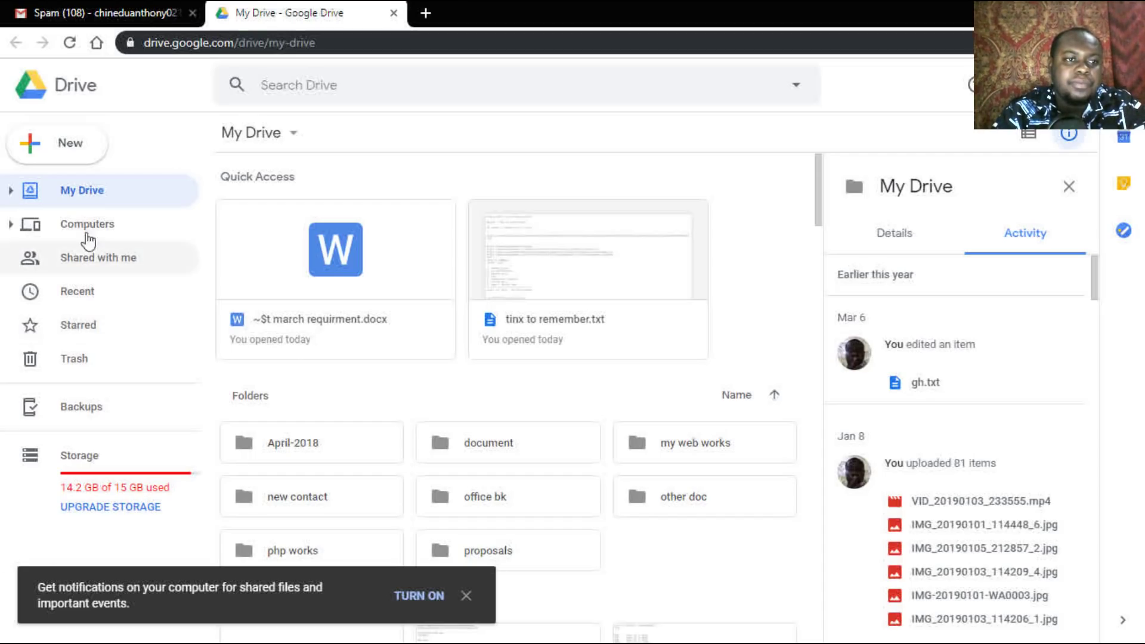
click(67, 152)
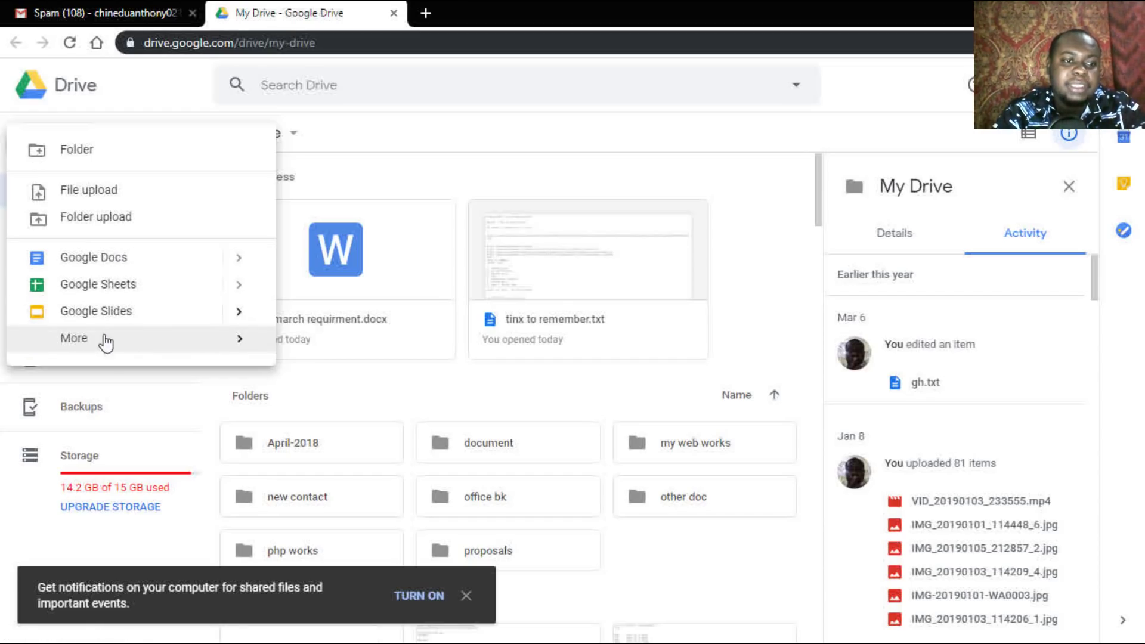
mouse_move(97, 343)
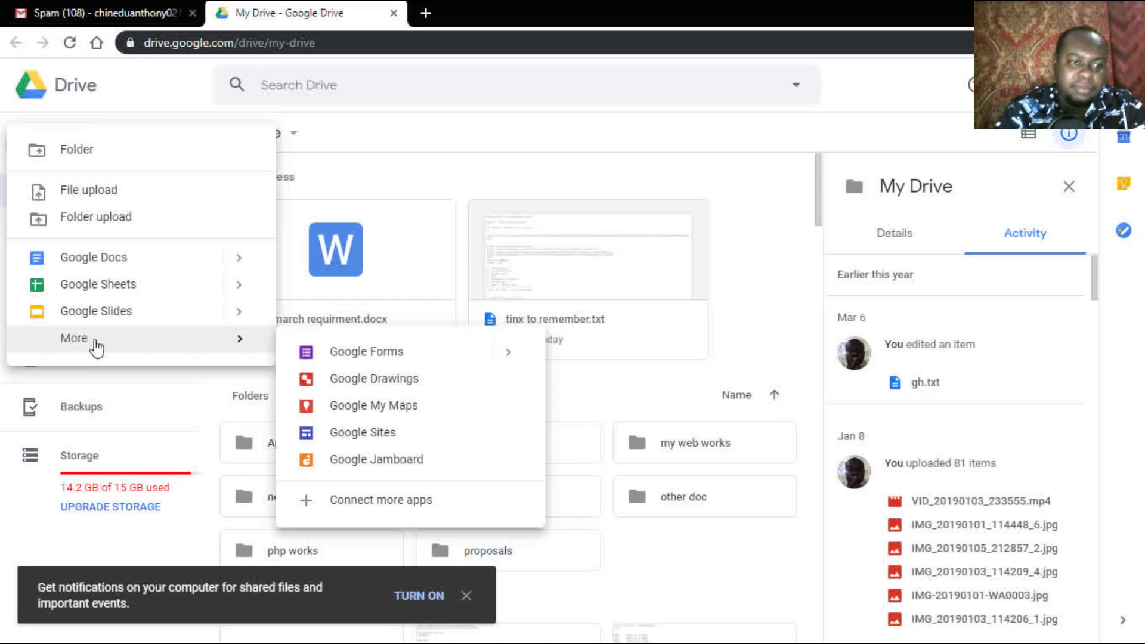
click(36, 534)
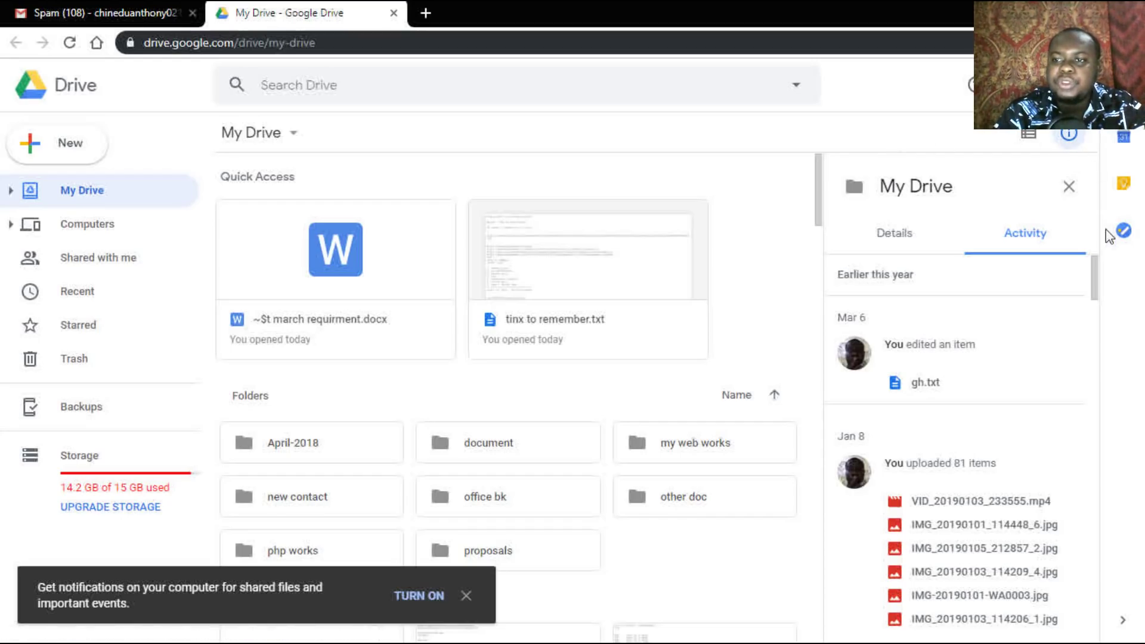
scroll(1098, 334, down, 10)
scroll(1098, 340, up, 5)
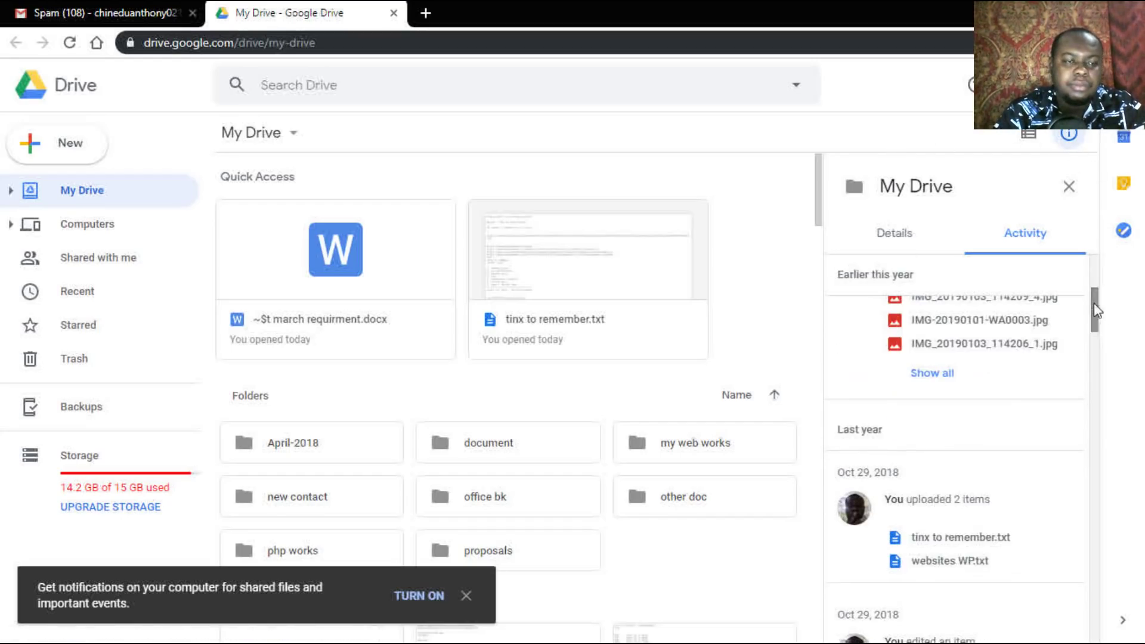
Step: View the 100 GB (NGN 390/month) and 200 GB (NGN 780/month) plans, then return to My Drive
click(113, 509)
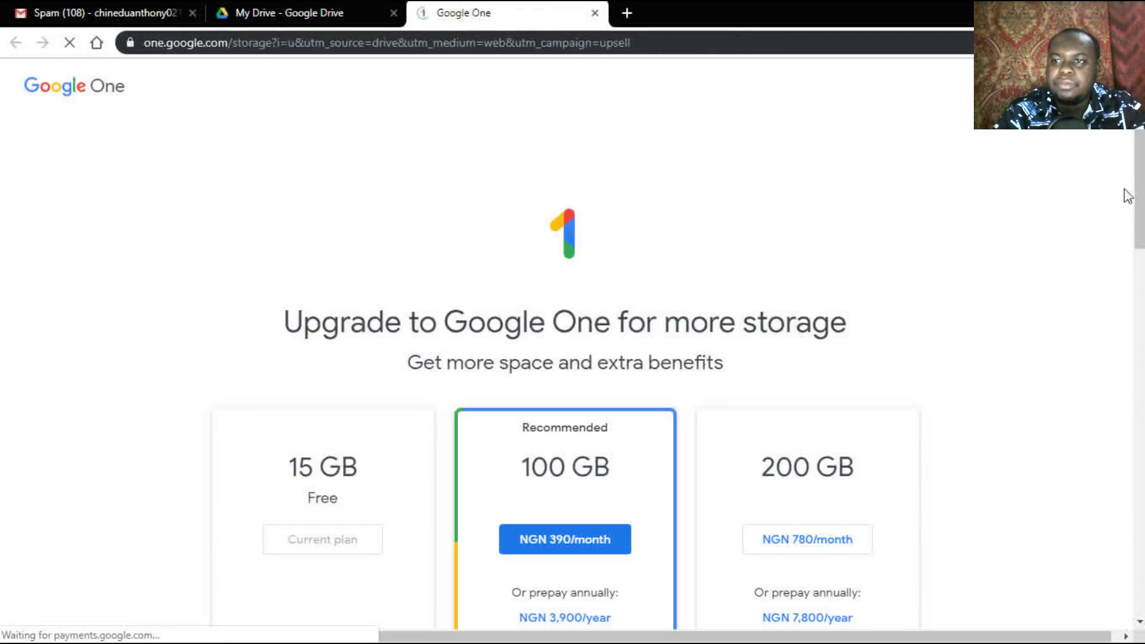
scroll(1139, 184, down, 5)
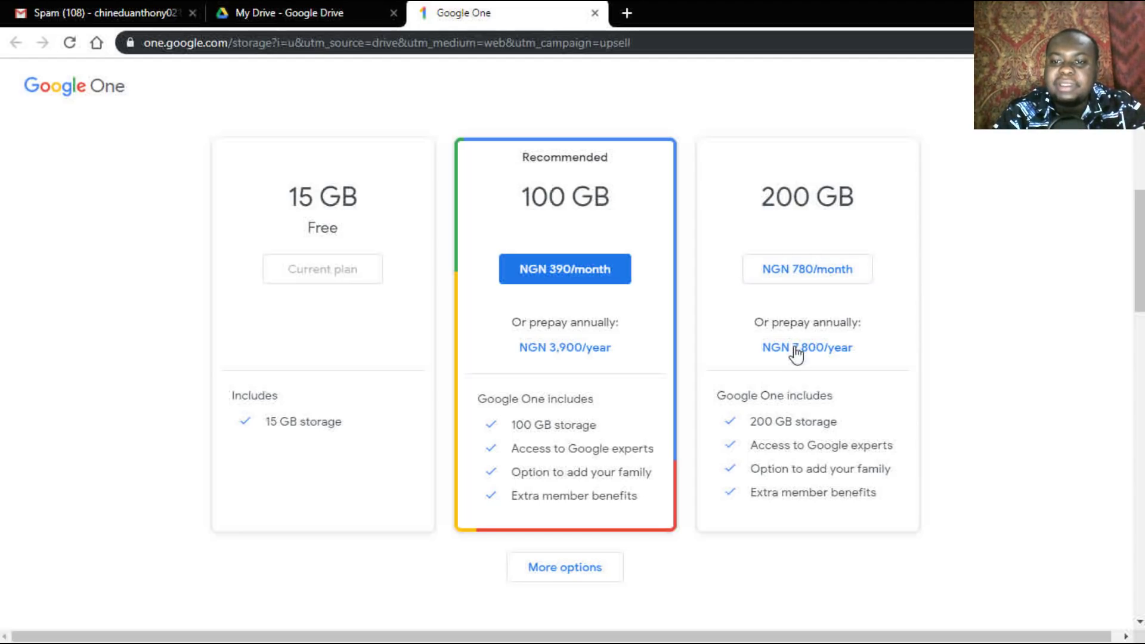
drag(1140, 266, 1128, 225)
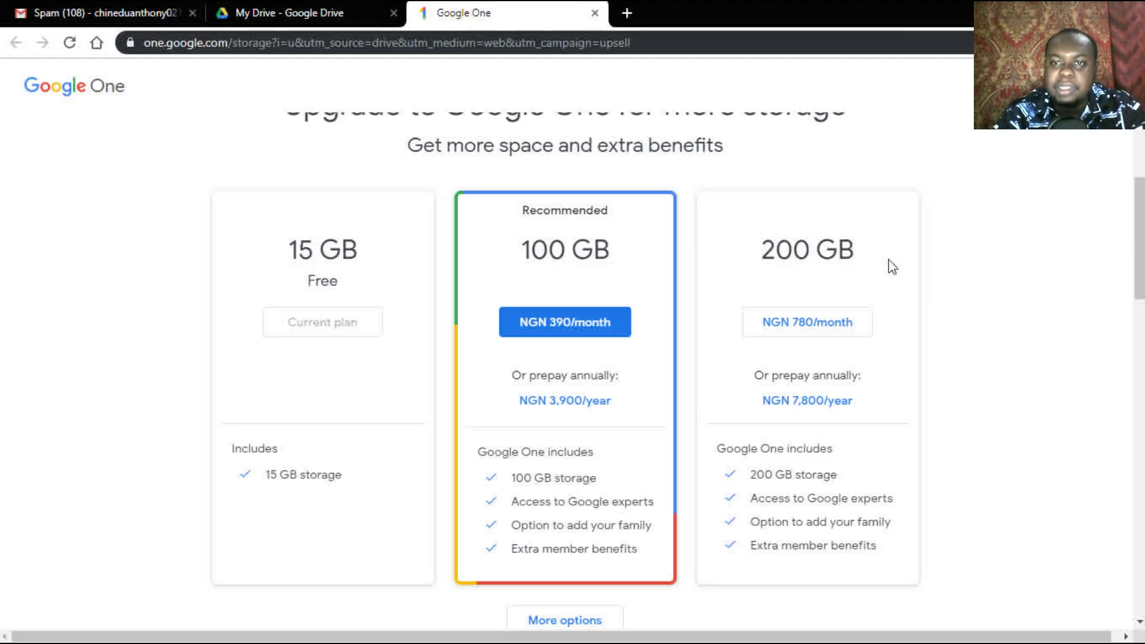
click(325, 15)
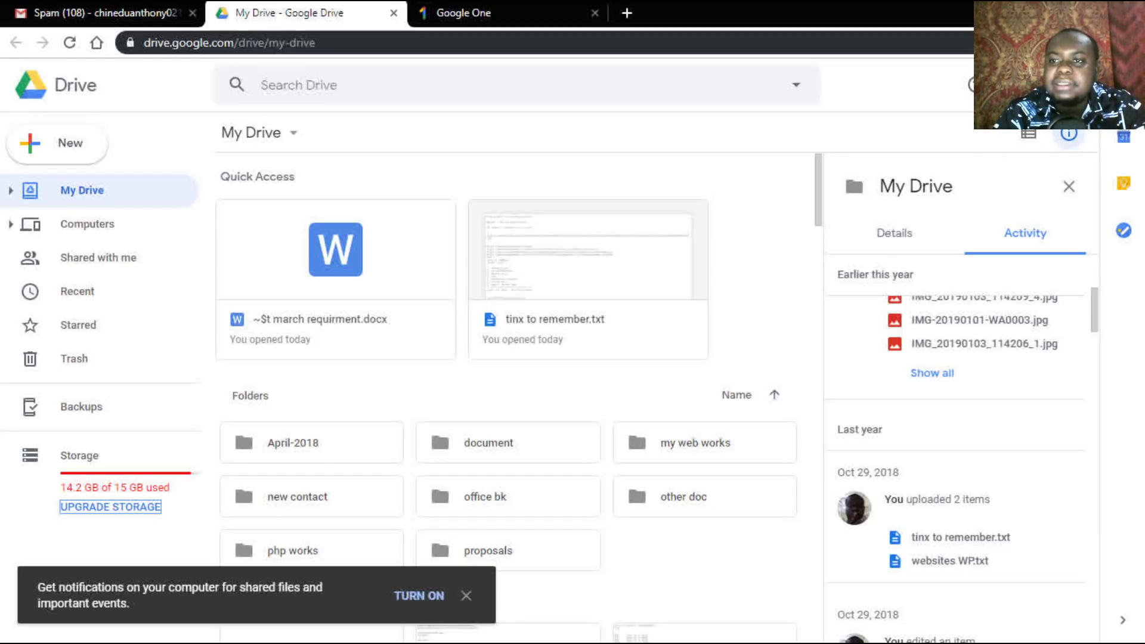
Step: Choose Get Backup and Sync for Windows from Drive's settings menu
click(1003, 85)
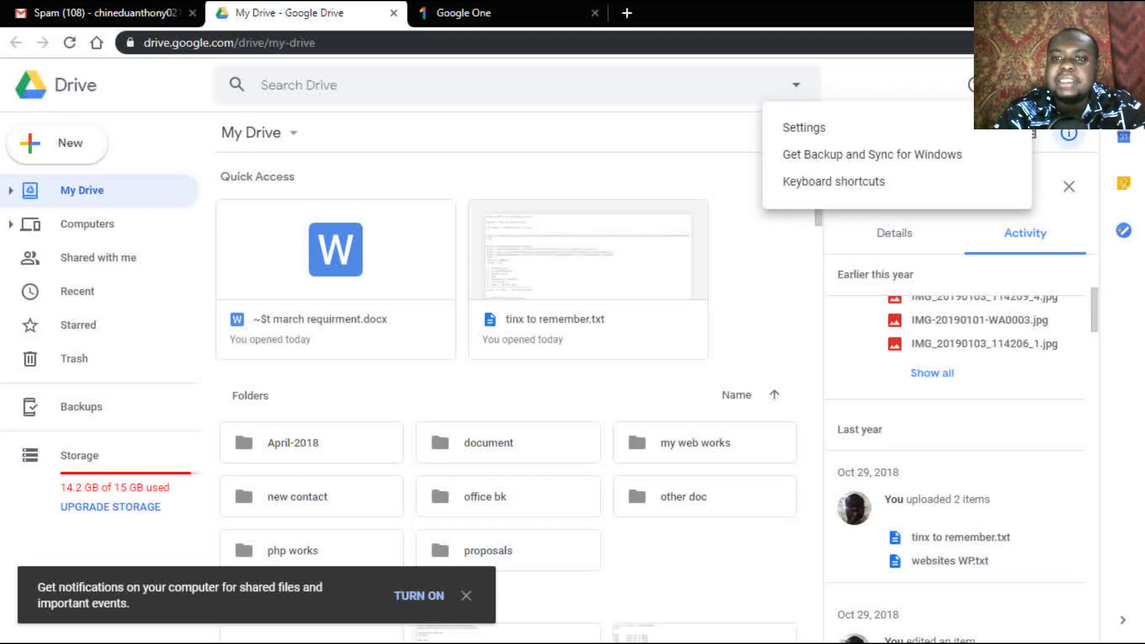
click(874, 158)
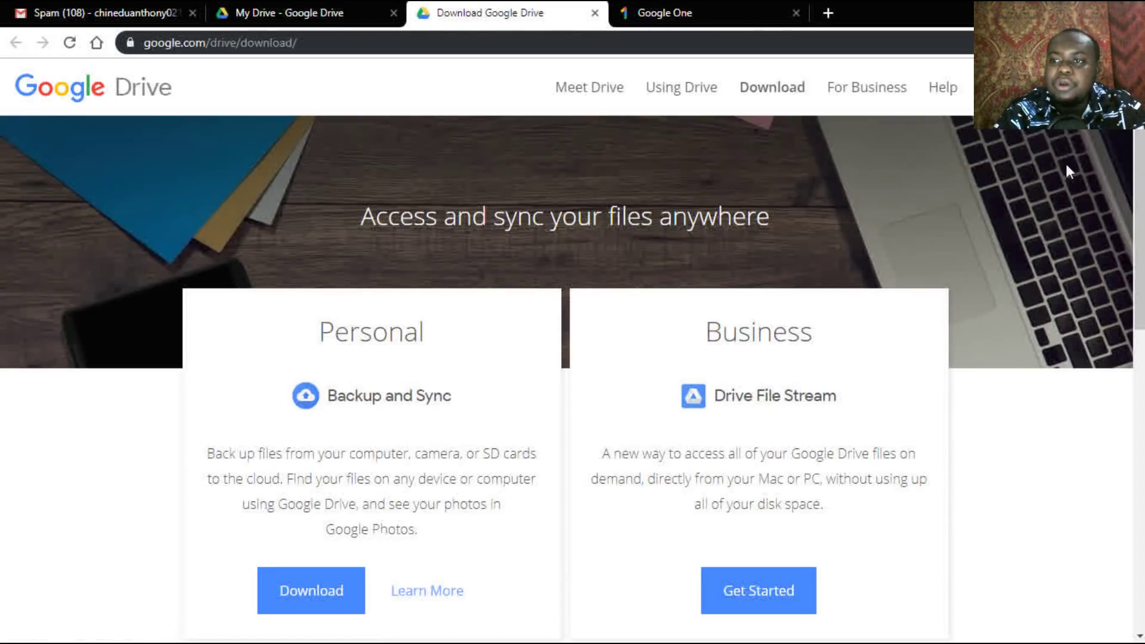
Step: Agree to the terms to download Backup and Sync for Windows, then switch back to My Drive
scroll(1066, 170, down, 3)
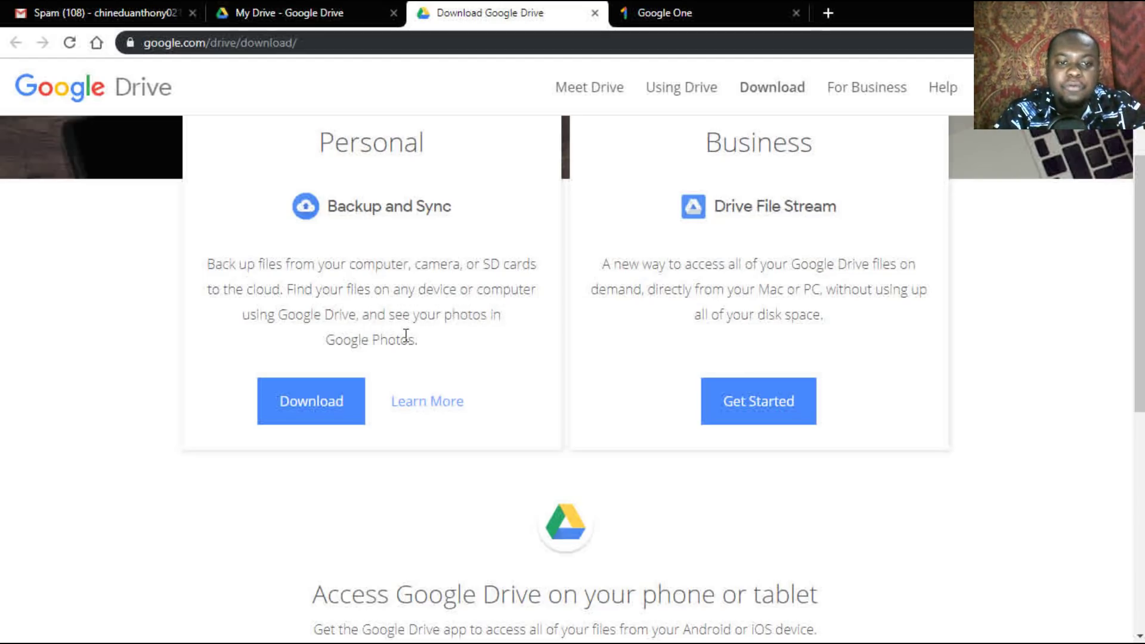
click(320, 417)
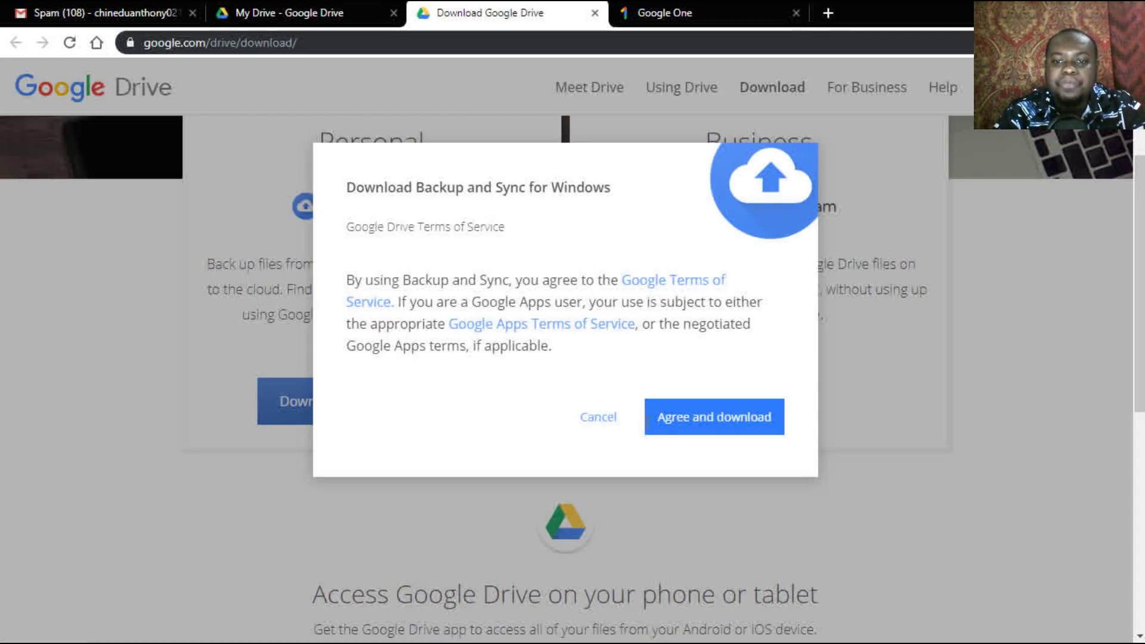
click(684, 418)
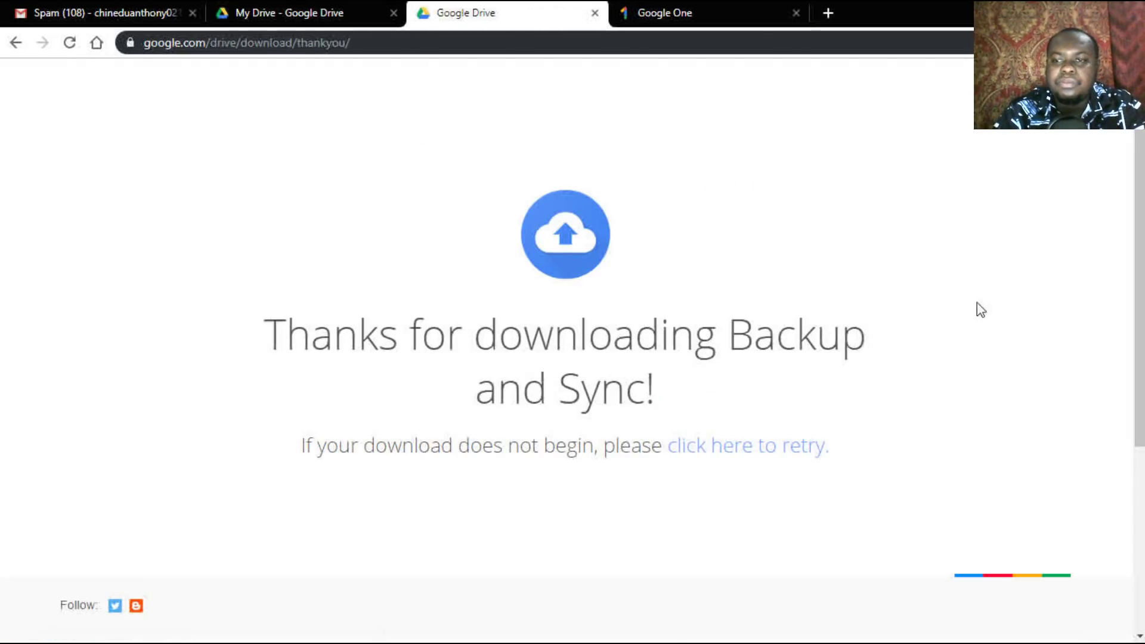
drag(1140, 150, 1133, 238)
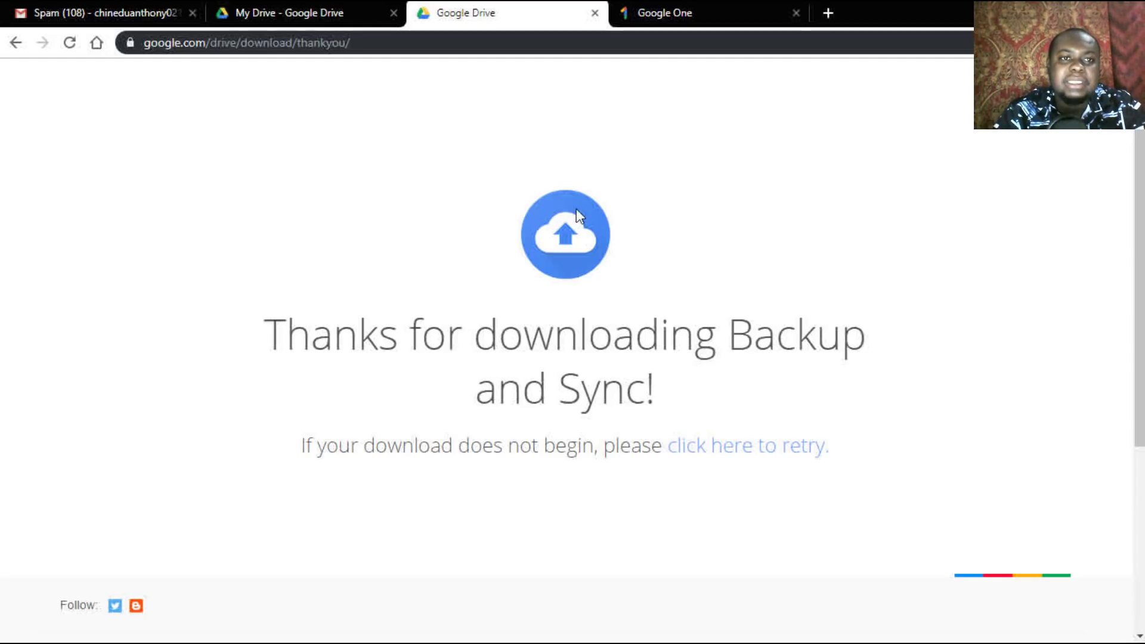
click(278, 13)
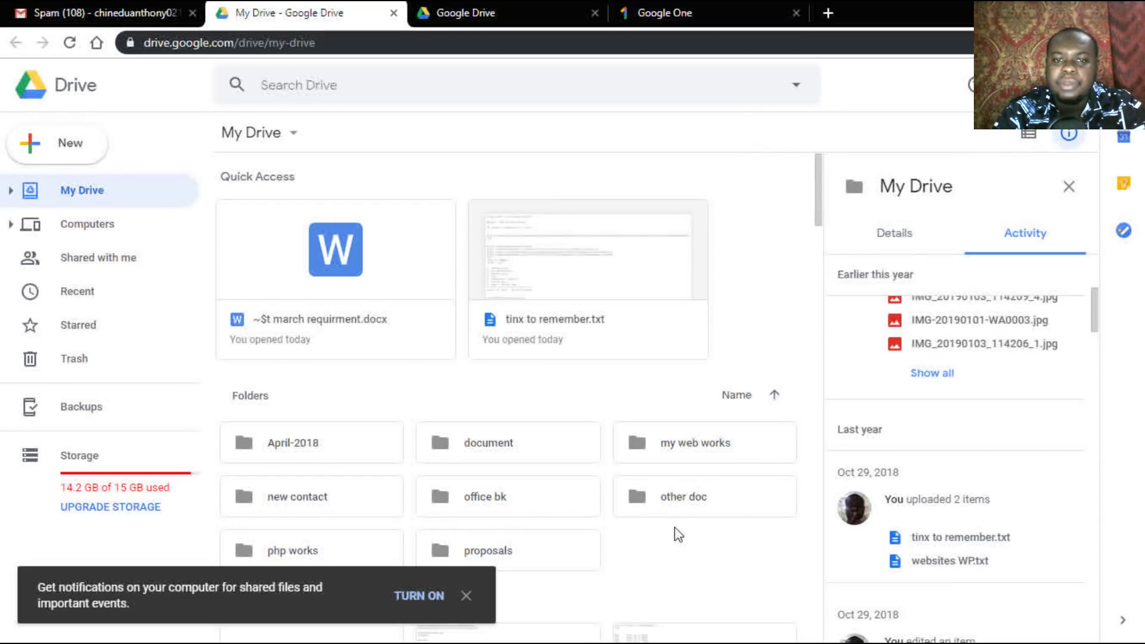